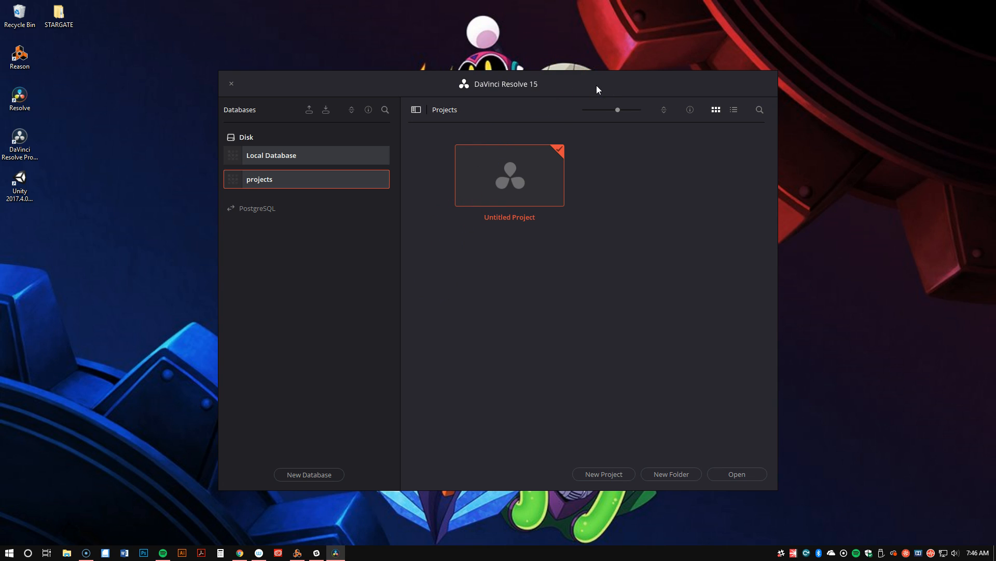
Start creating a new disk database in the project manager with the name videoandfilm
left_click_drag(367, 86, 348, 72)
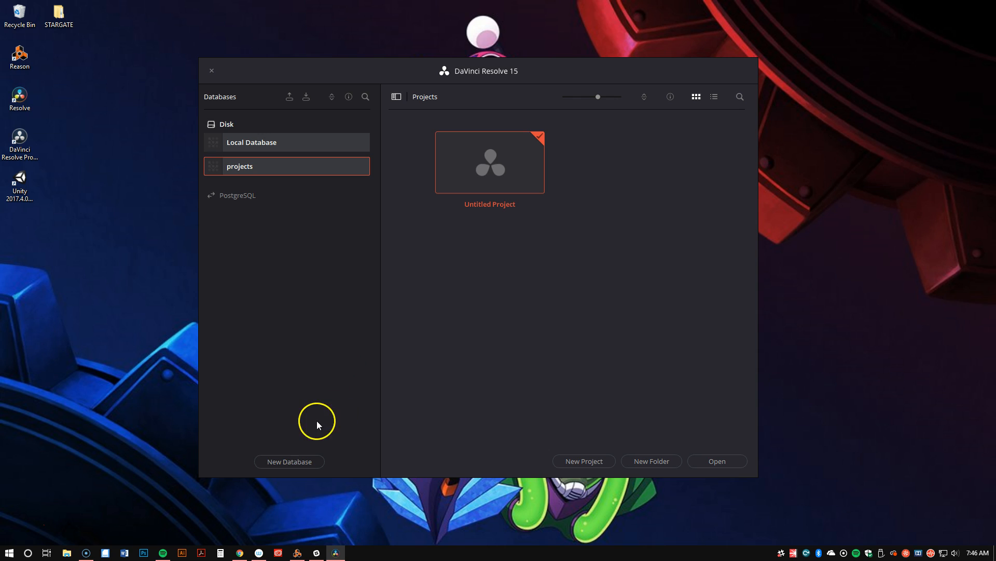
left_click(306, 465)
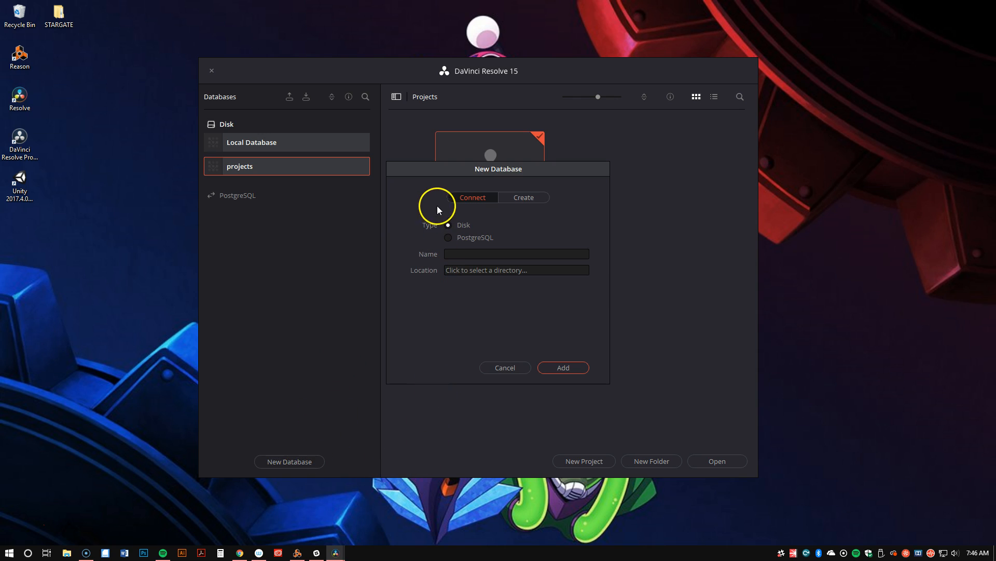
left_click(527, 198)
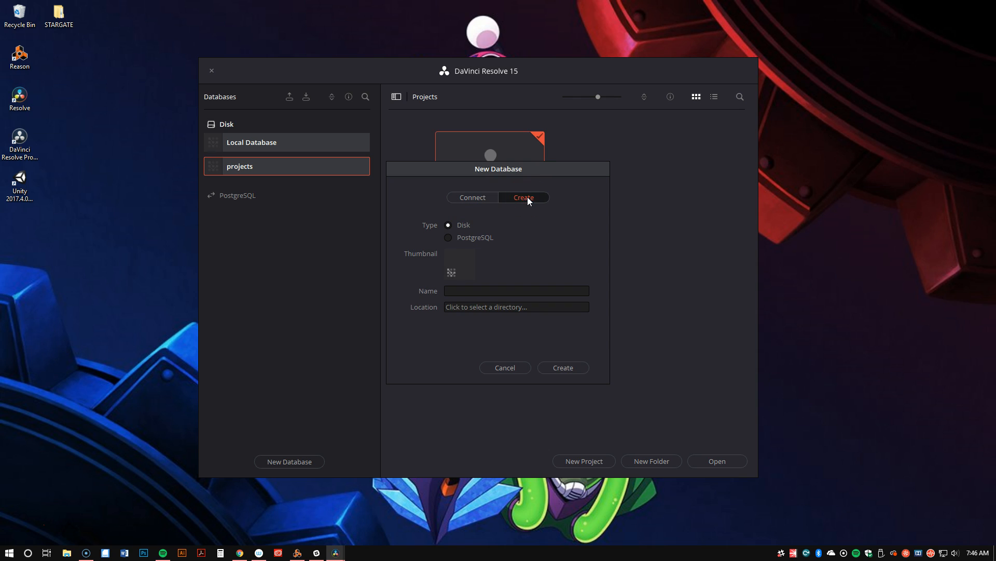
left_click(480, 290)
type("ideo")
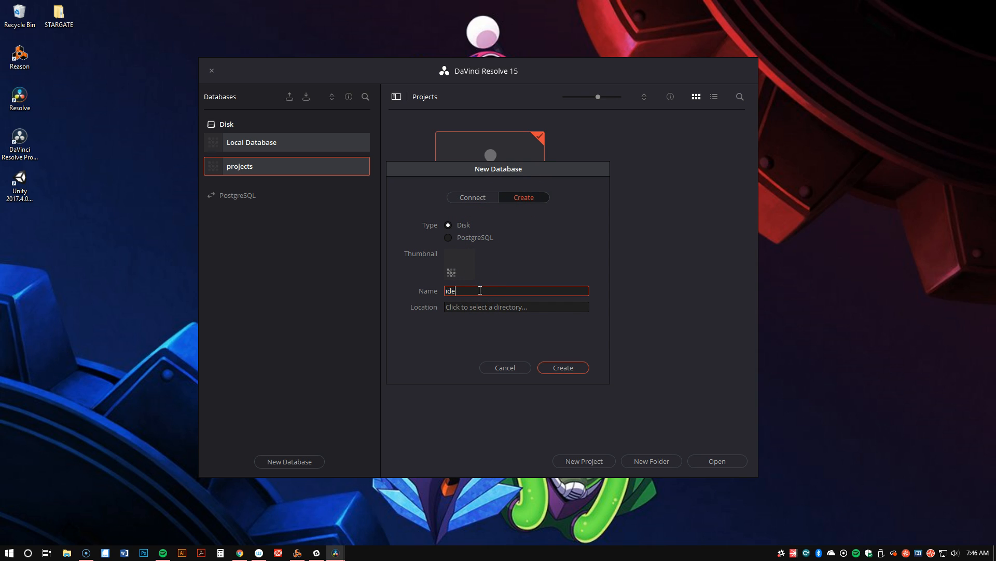
key("BackSpace")
key("BackSpace")
key("BackSpace")
key("BackSpace")
type("videoandfilm")
left_click(495, 289)
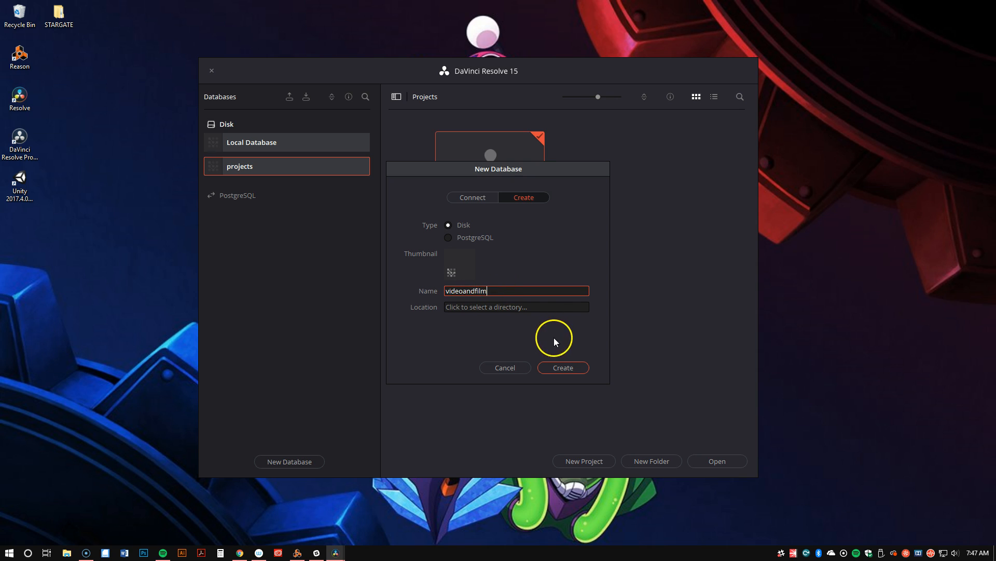
Look through the Windows (C:) folders for a database location, and cancel the database creation
left_click(487, 308)
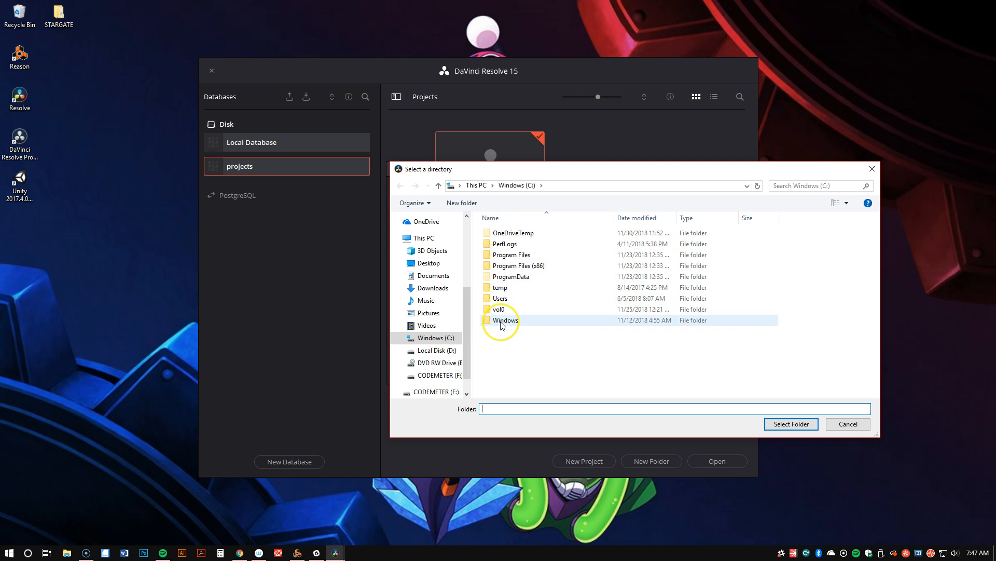
mouse_move(502, 325)
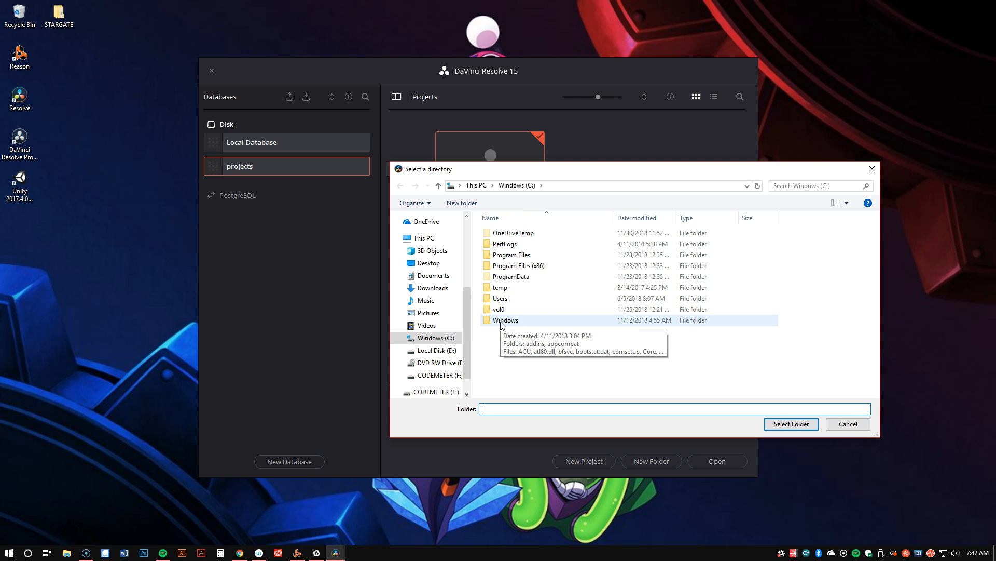
left_click(510, 326)
left_click(510, 313)
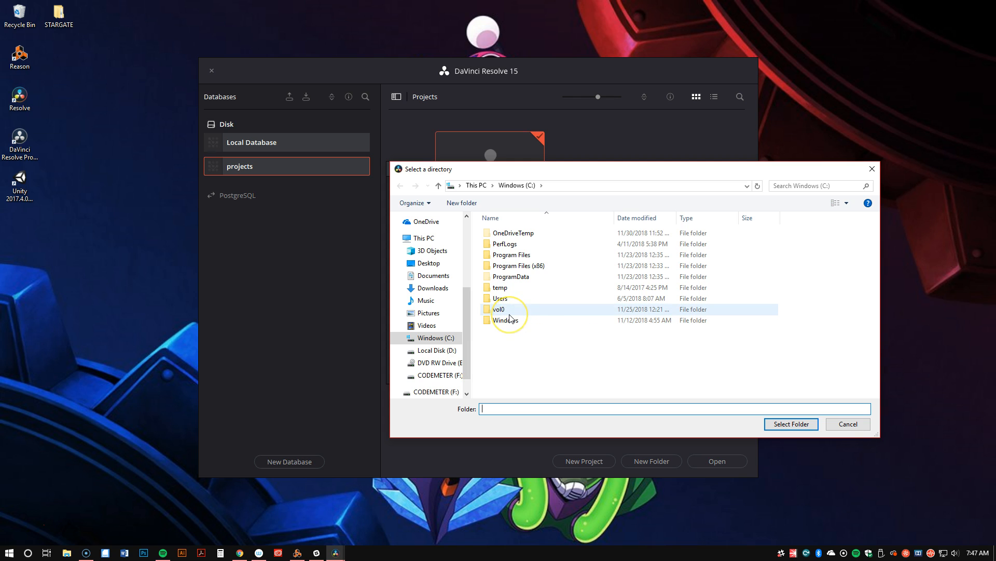
left_click(503, 323)
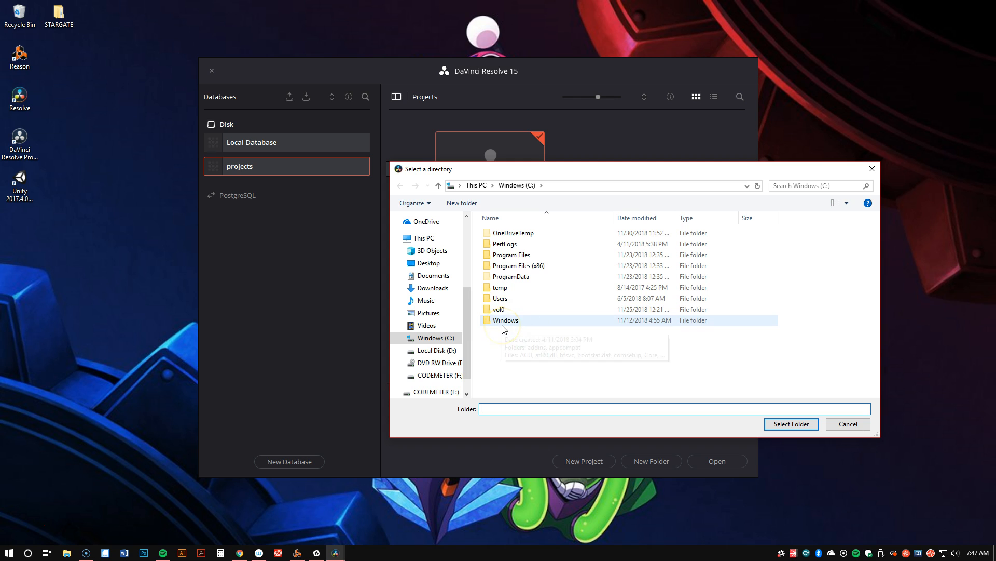
left_click(545, 301)
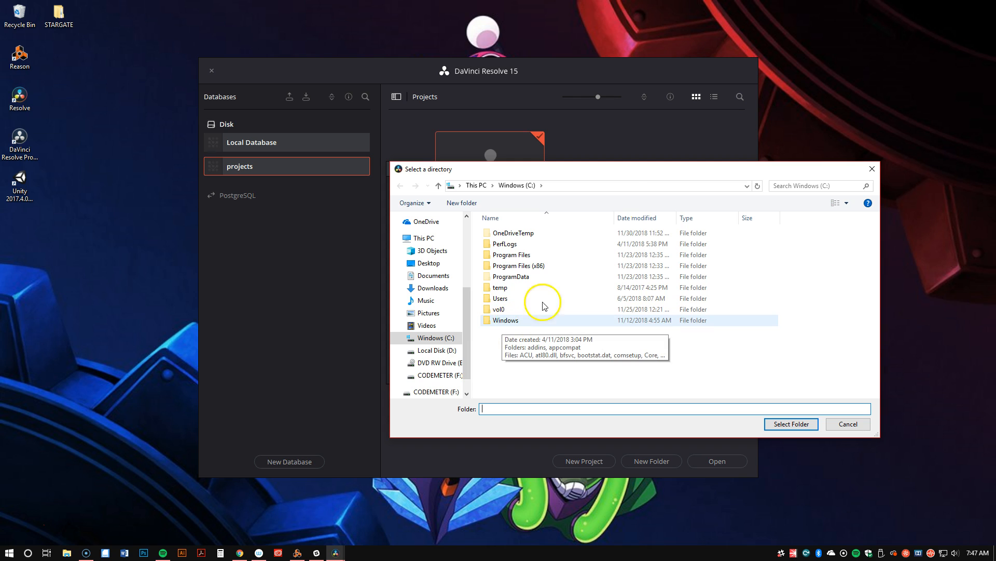
left_click(605, 174)
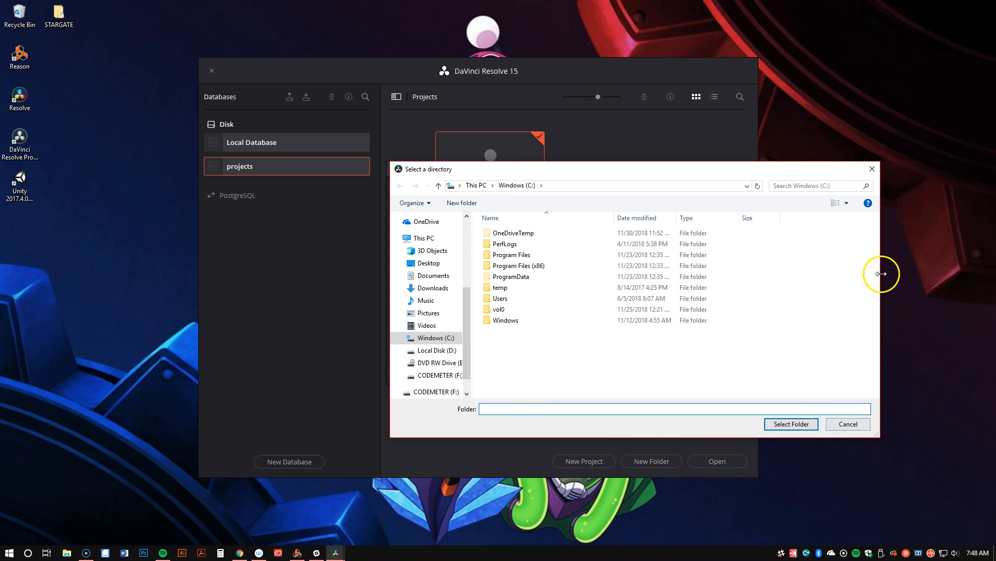
left_click(873, 170)
left_click(501, 368)
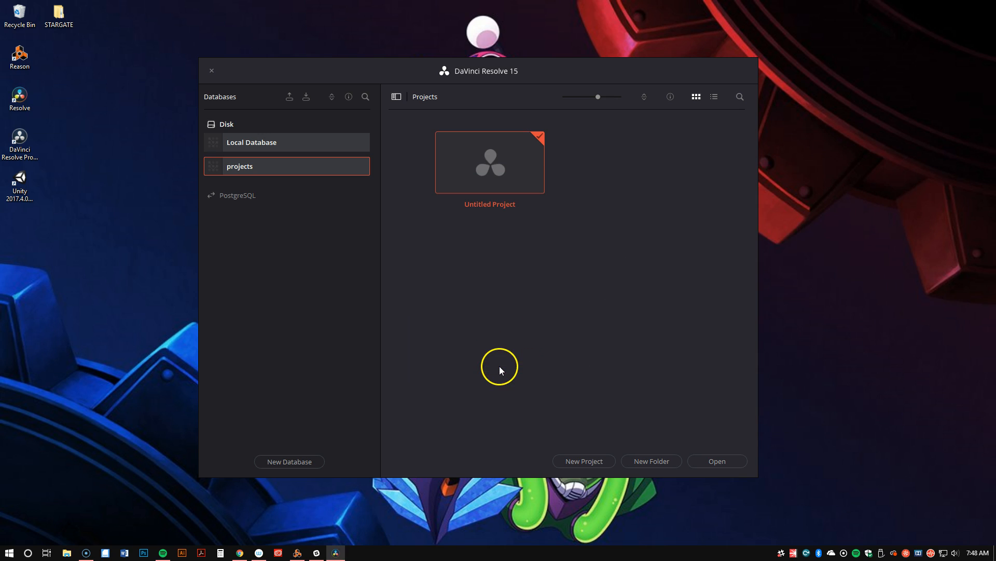
Open Untitled Project and browse the Media page's storage to the Stock folder inside D:\Recordings\Hopping Short
double_click(497, 160)
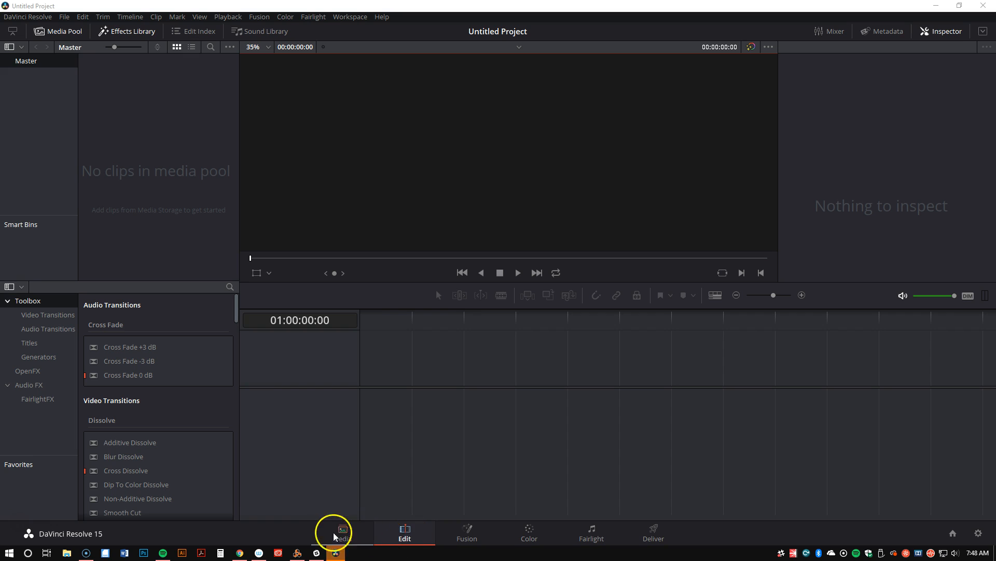
left_click(360, 536)
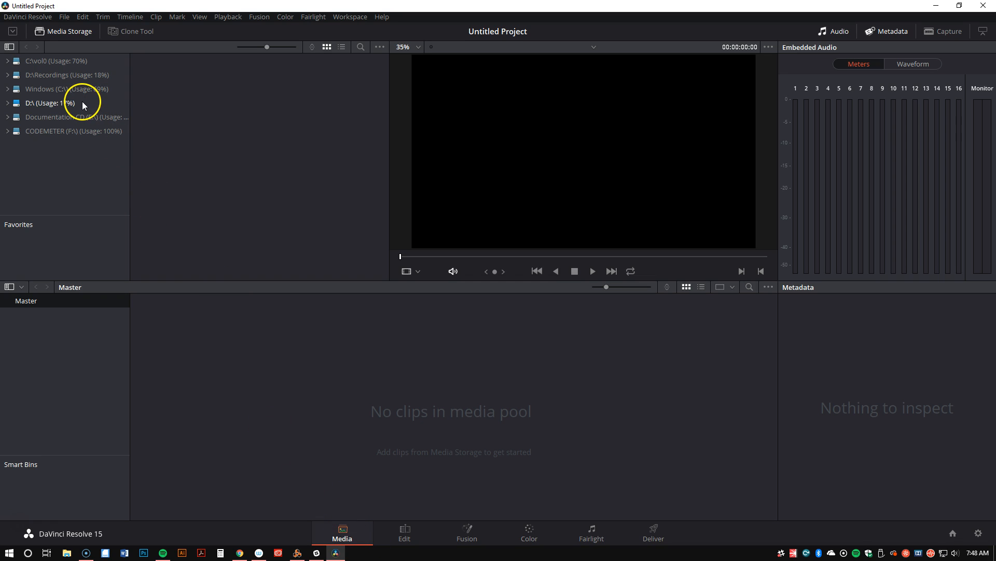
left_click(35, 78)
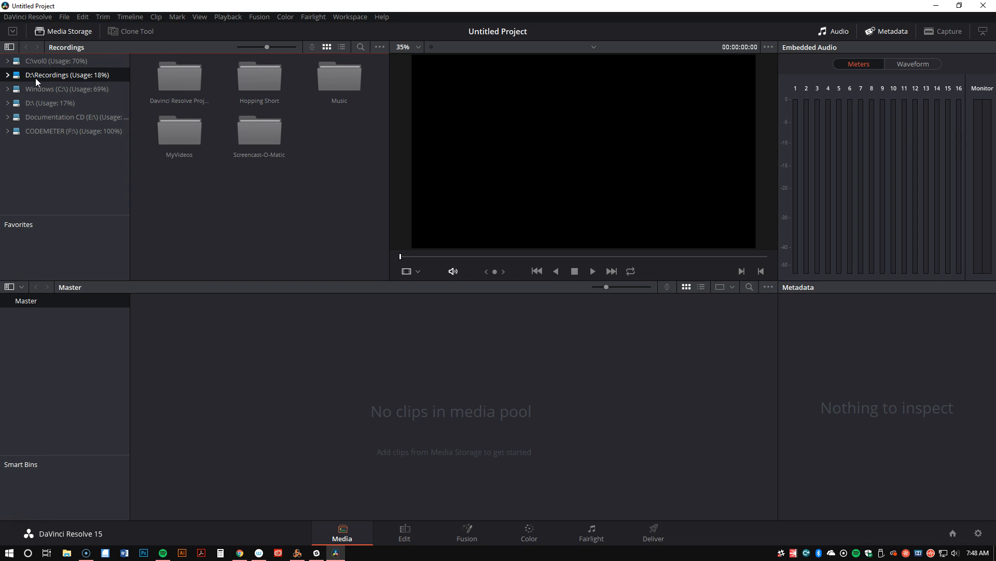
left_click(173, 127)
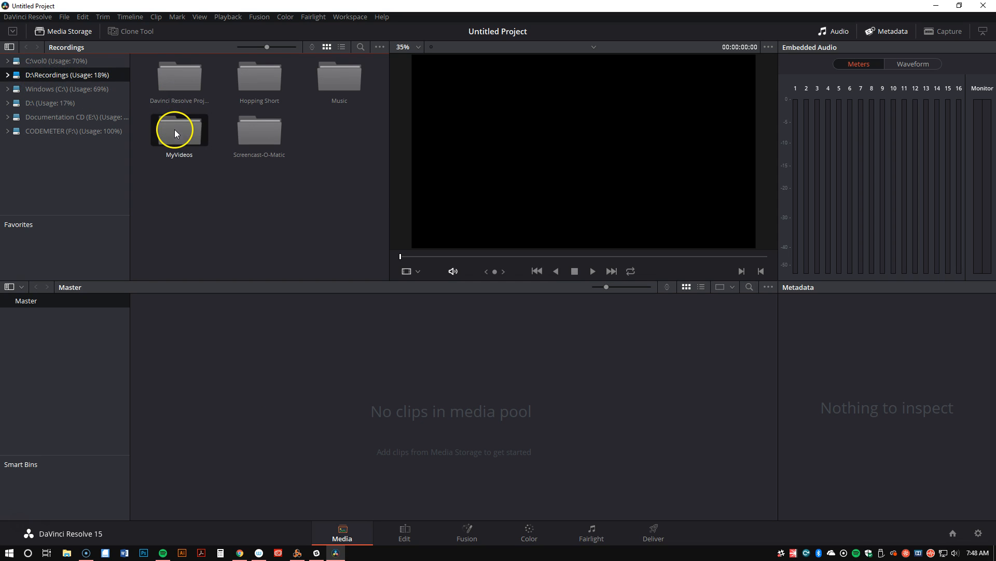
double_click(174, 129)
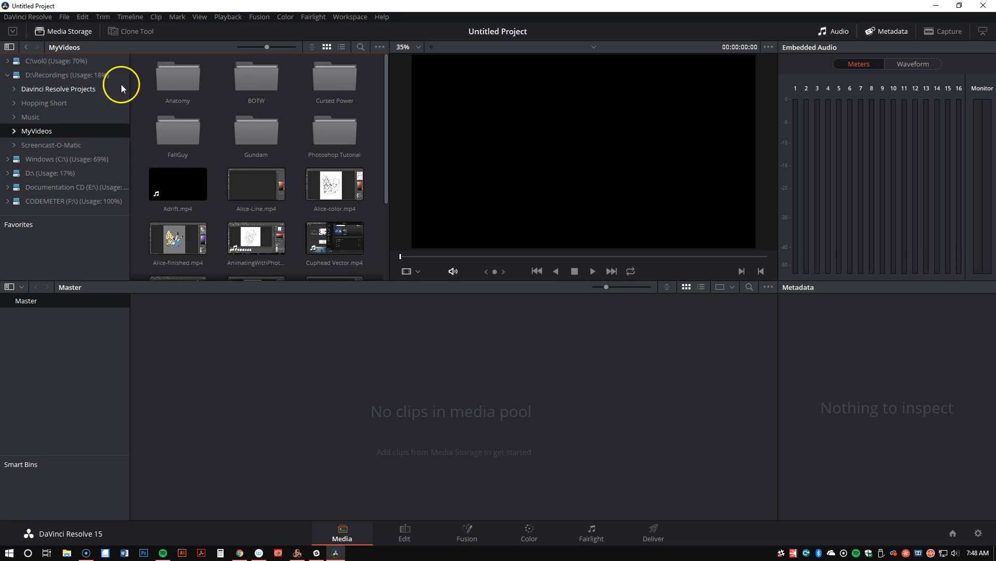
left_click(27, 47)
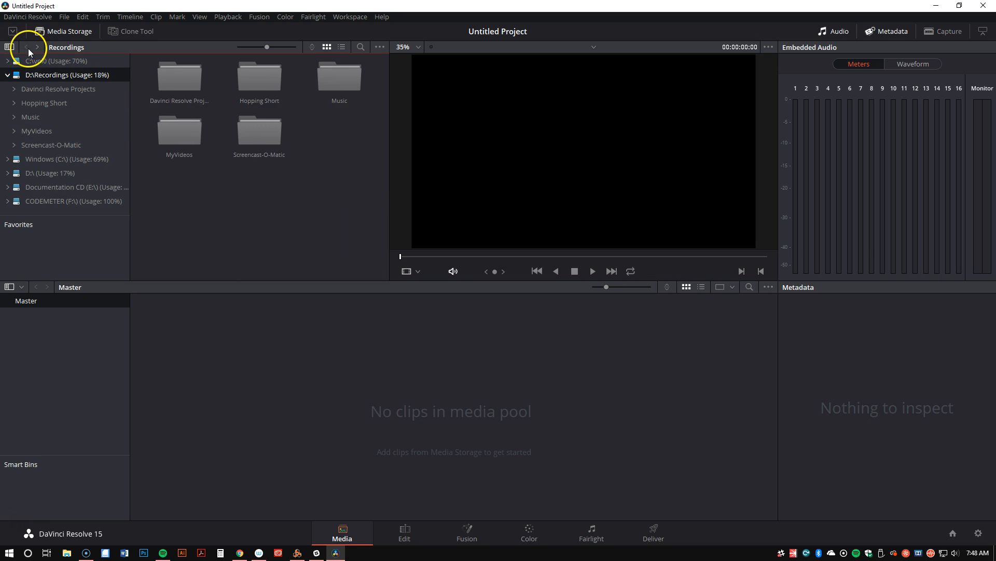
double_click(254, 77)
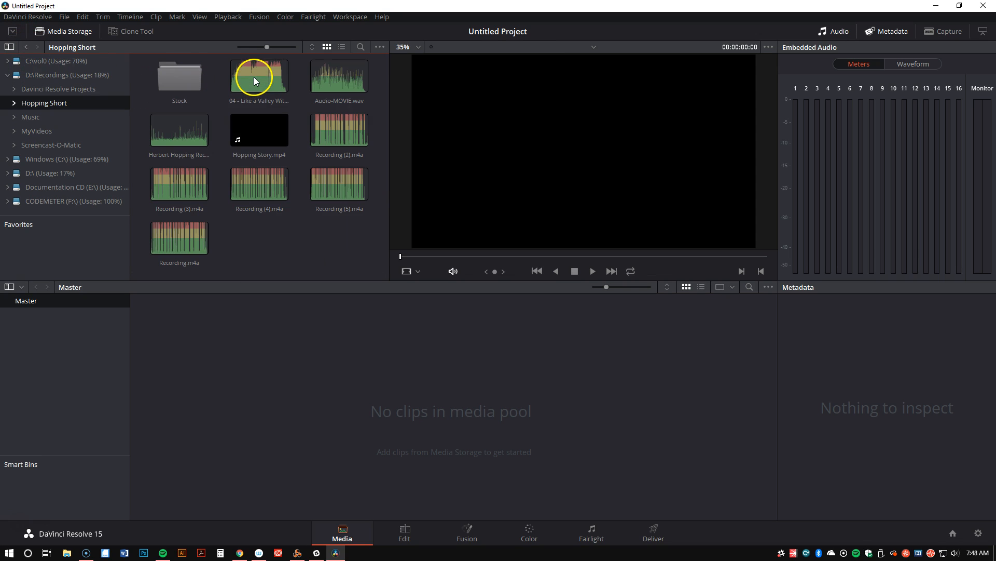
double_click(179, 75)
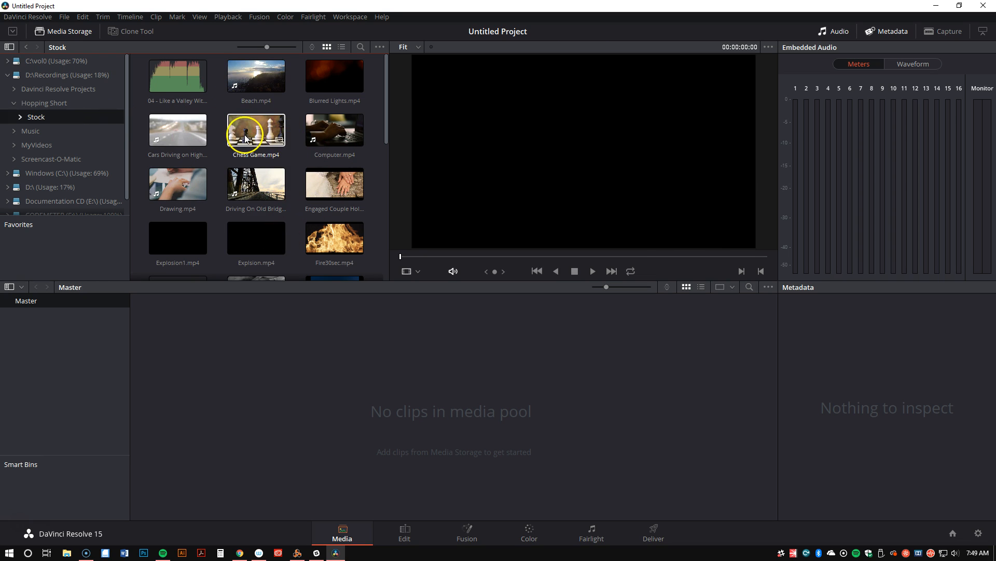
Add Beach.mp4 from the Stock folder to the media pool, changing the timeline frame rate and video format to match the clip
left_click(267, 136)
left_click(380, 110)
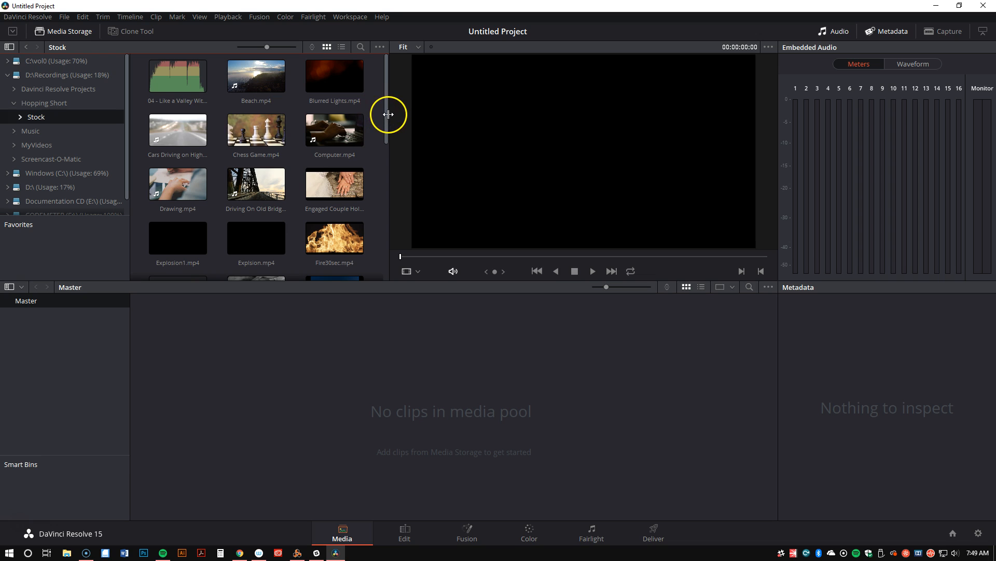
left_click(244, 70)
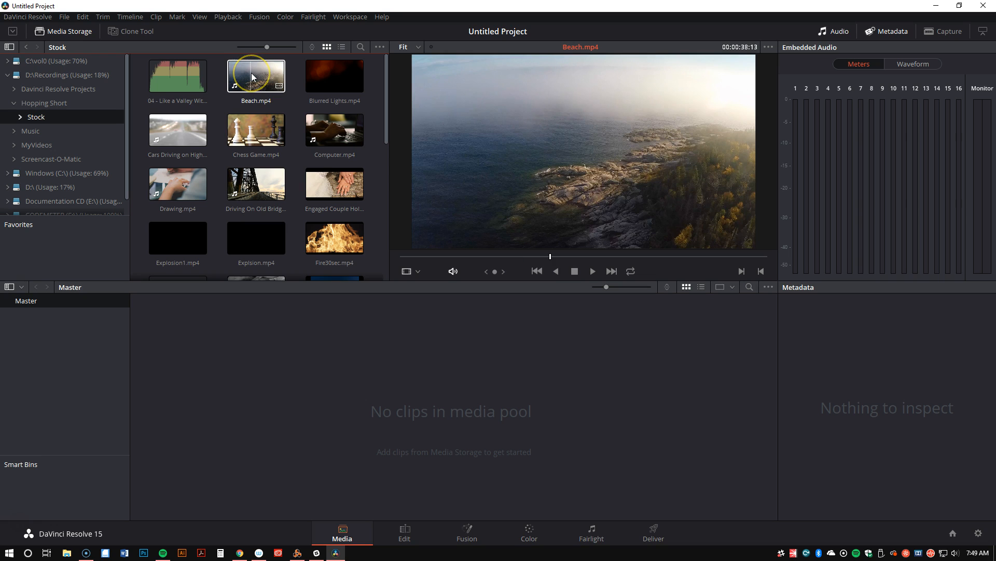
left_click_drag(251, 73, 170, 327)
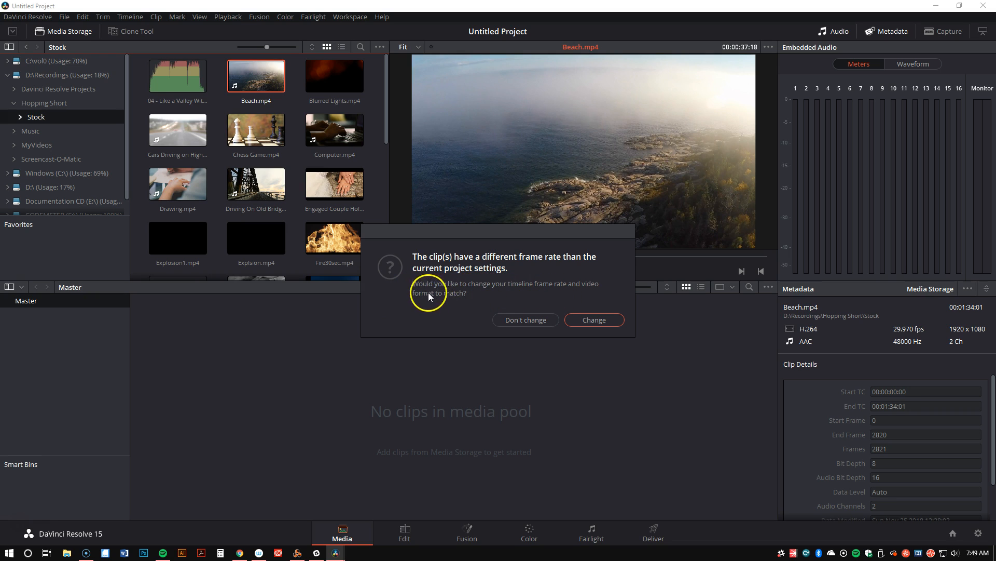
left_click(594, 321)
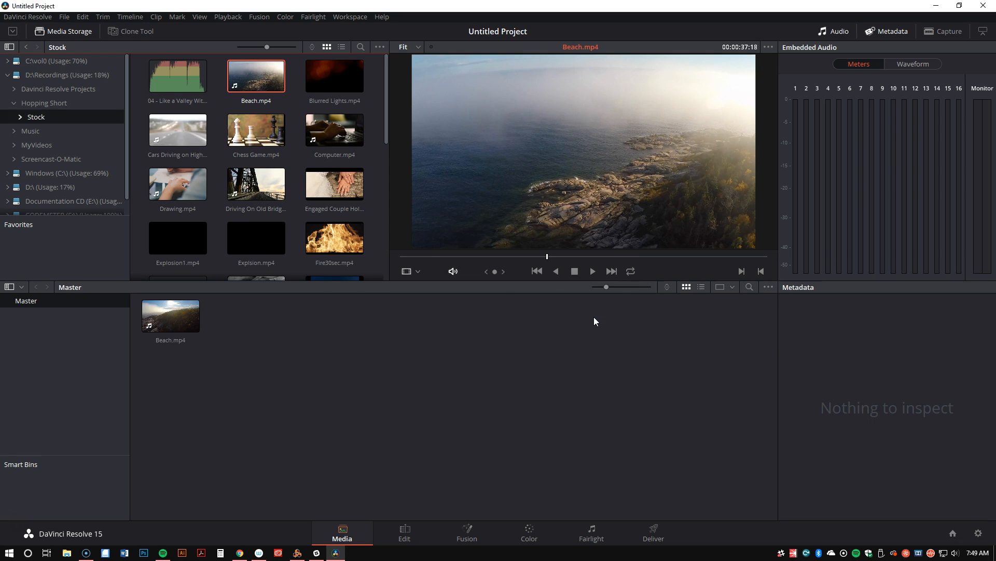
Add the clips Blurred Lights.mp4 and Fire30sec.mp4 from the Stock folder to the media pool
left_click(335, 76)
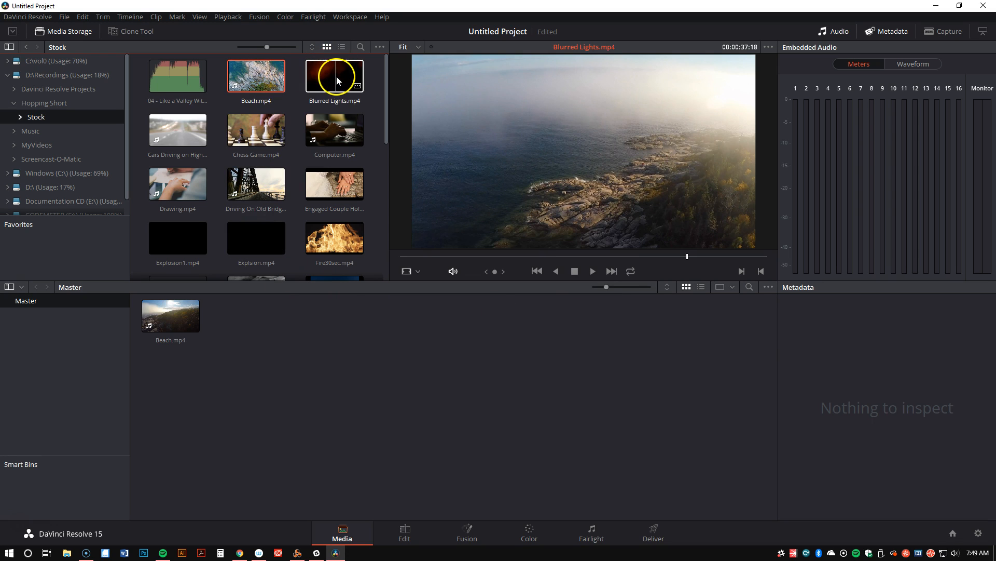
left_click_drag(344, 74, 267, 331)
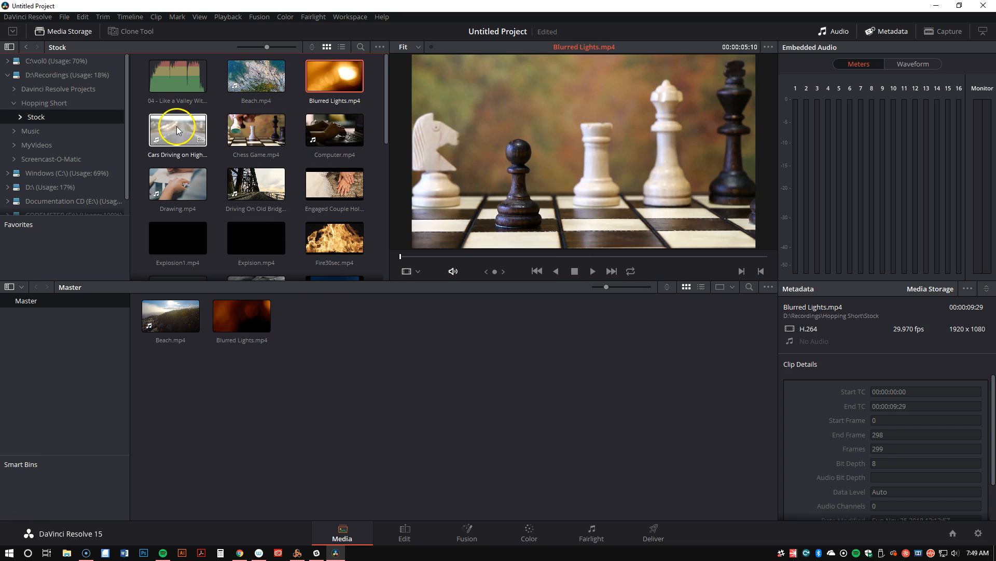
scroll(253, 122, "down", 2)
left_click_drag(313, 139, 290, 335)
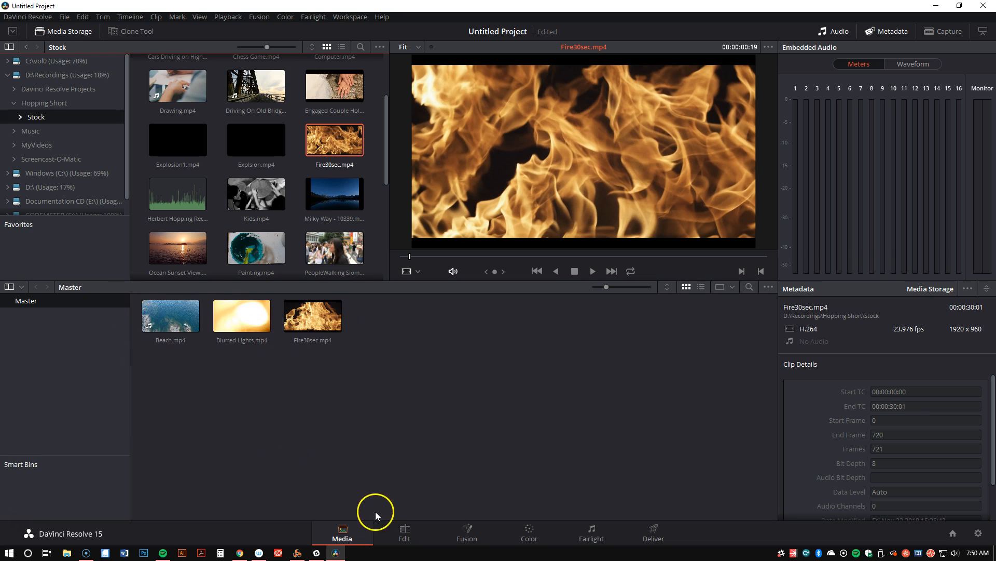
On the Edit page, place Beach.mp4 at the start of the empty timeline
left_click(404, 535)
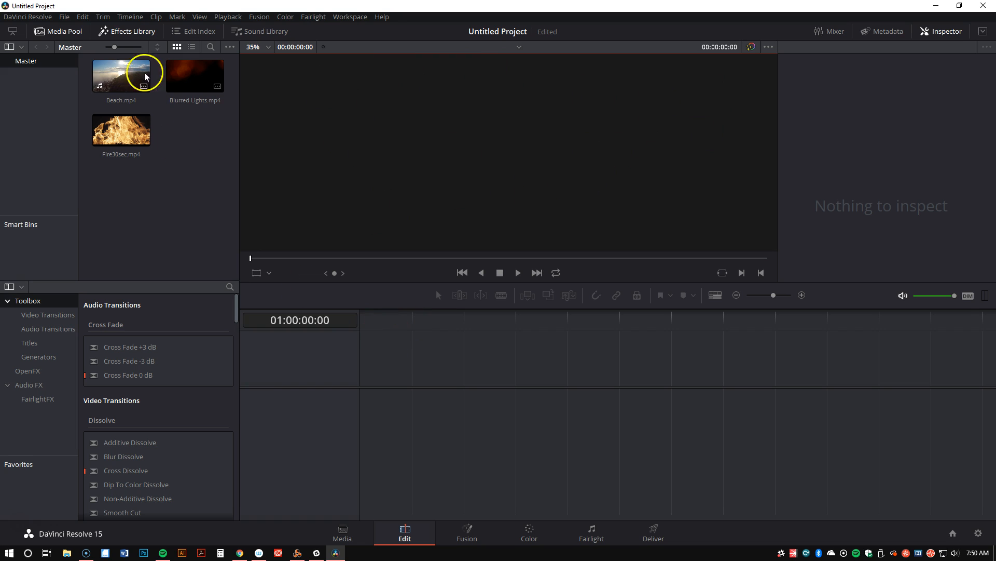
left_click_drag(125, 90, 363, 380)
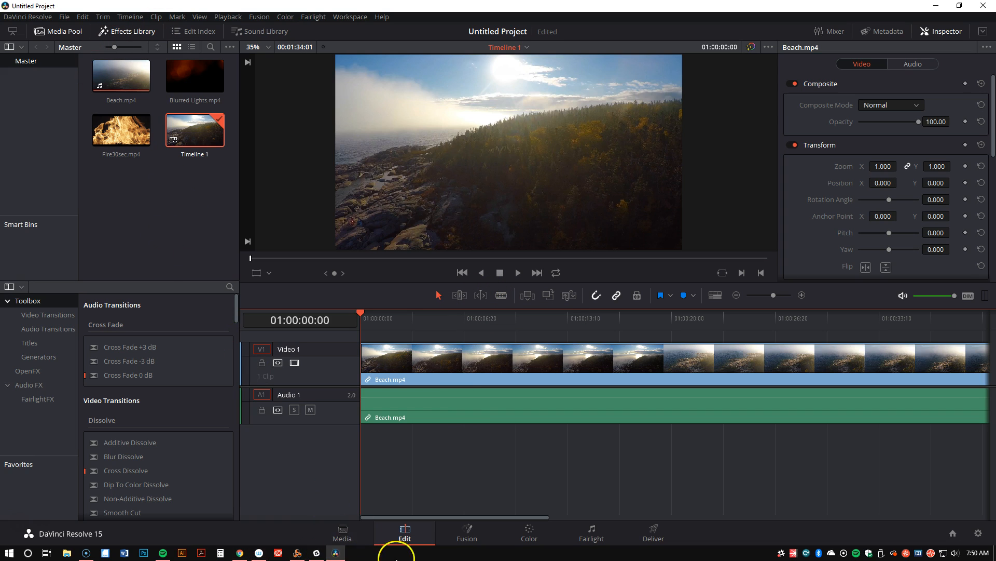
Import the Hopping Recording Remix-Edit WAV file into the media pool and place it at the timeline start, on a new audio track below Beach.mp4
left_click(347, 539)
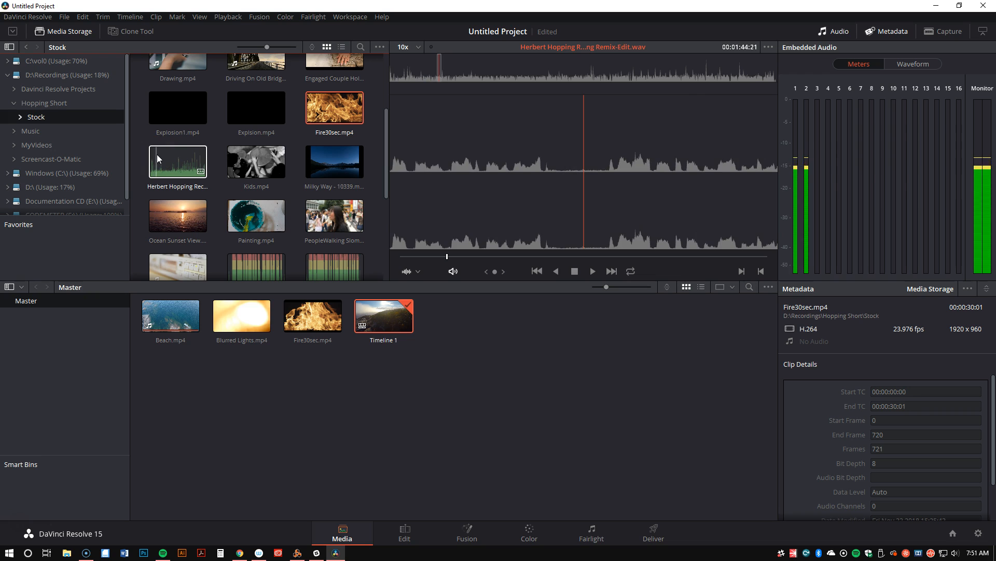
left_click(164, 157)
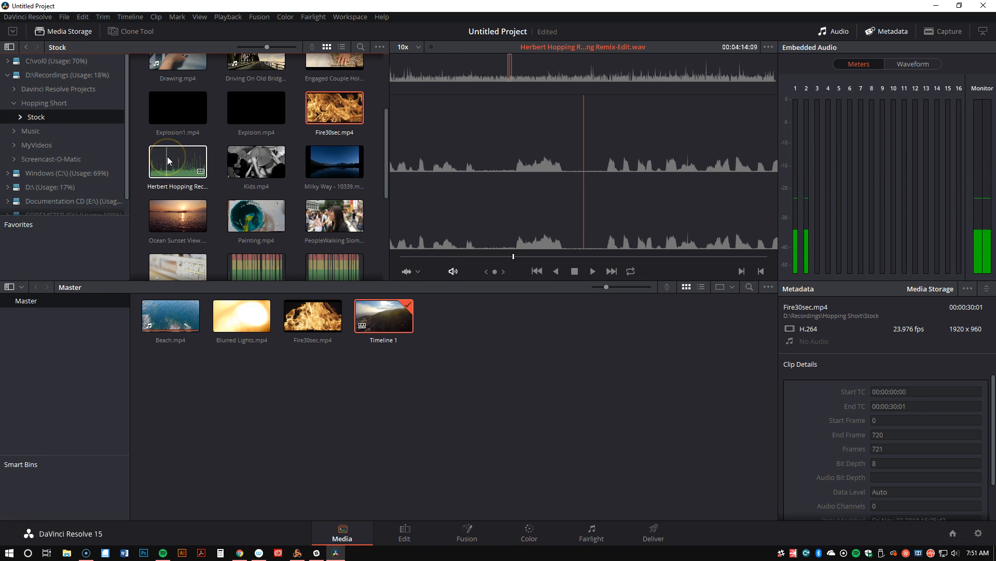
left_click_drag(167, 157, 452, 334)
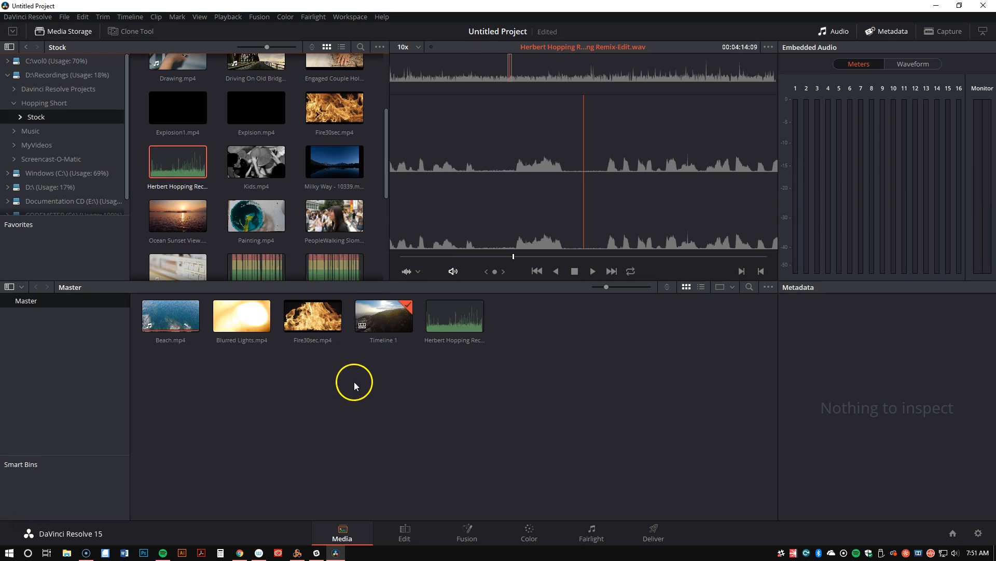
left_click(397, 534)
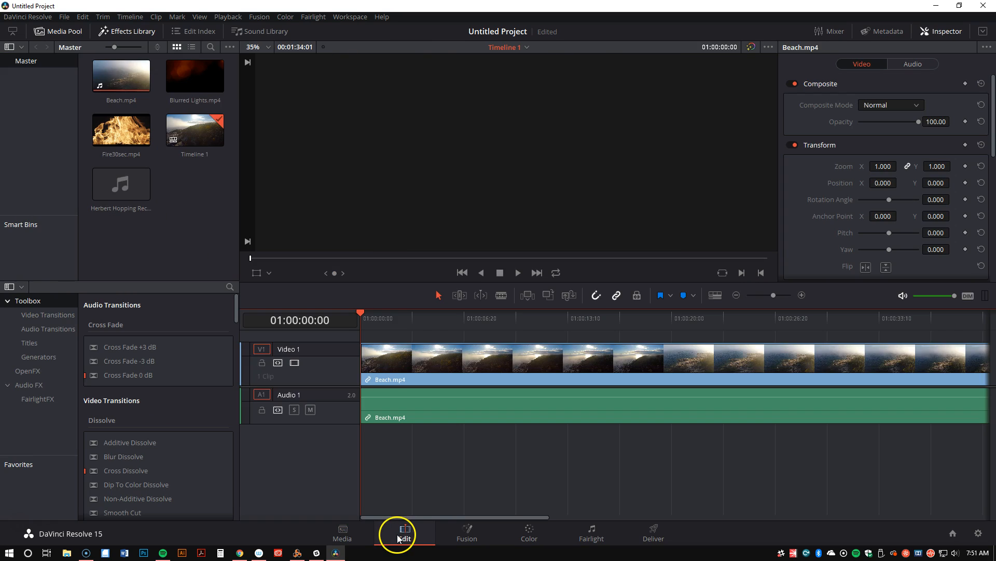
left_click_drag(121, 189, 357, 463)
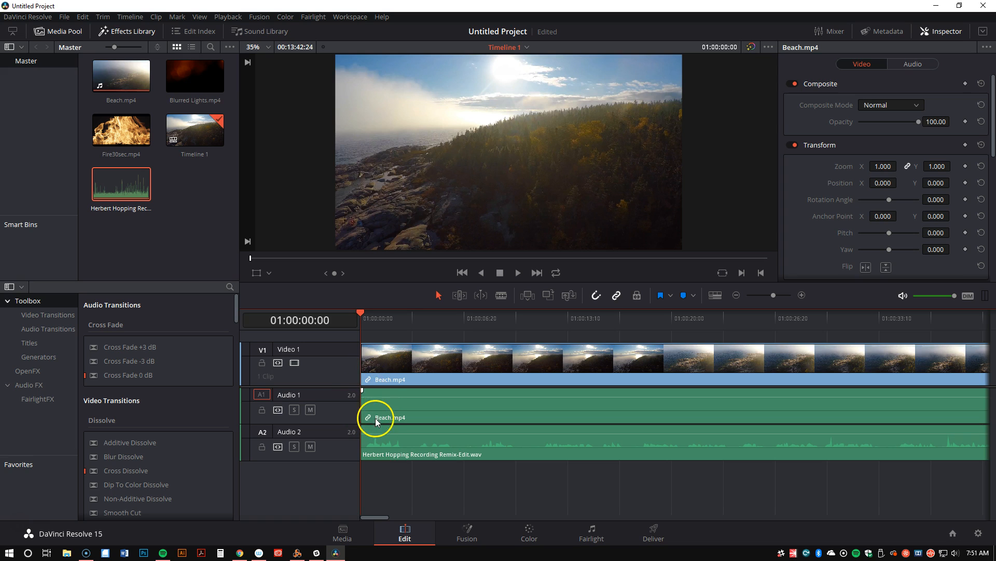
Unlink the video and audio parts of Beach.mp4 on the timeline
left_click(434, 374)
right_click(434, 377)
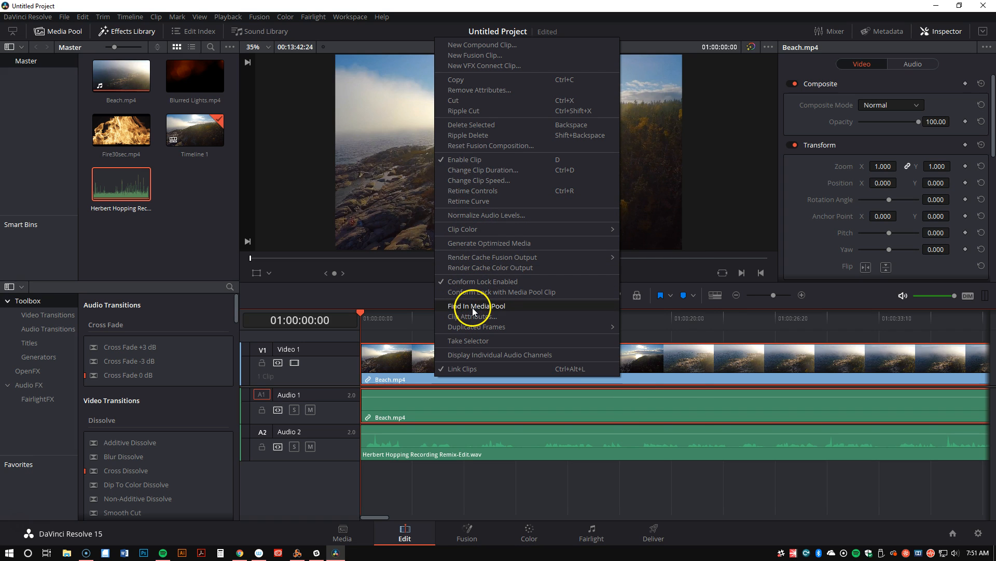
left_click(416, 401)
right_click(416, 401)
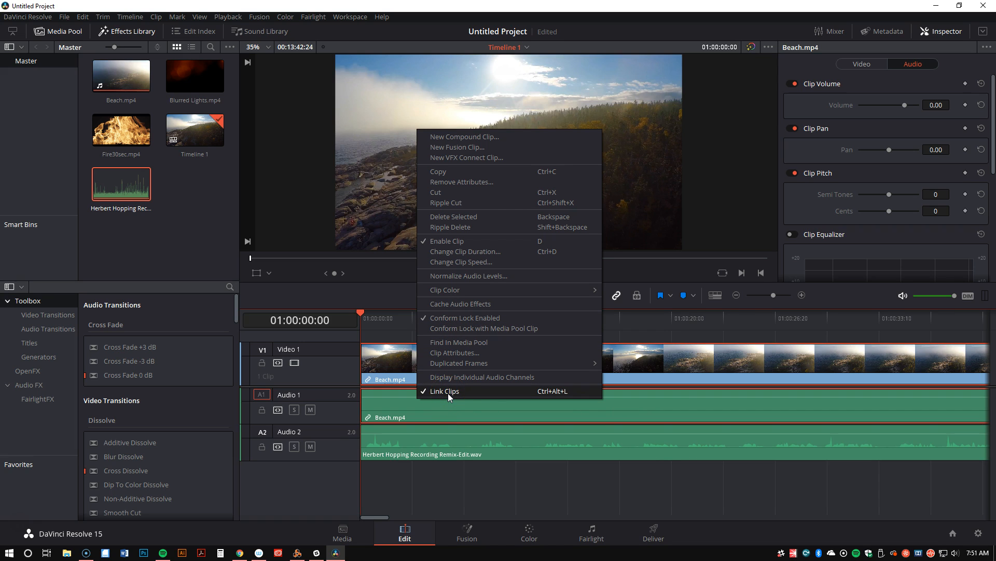
left_click(523, 395)
left_click(471, 390)
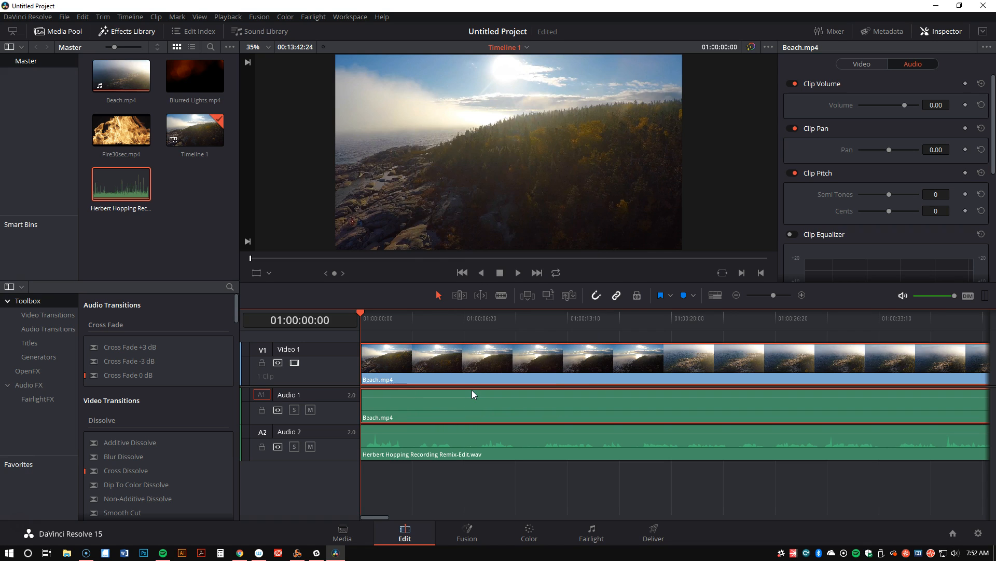
left_click(470, 373)
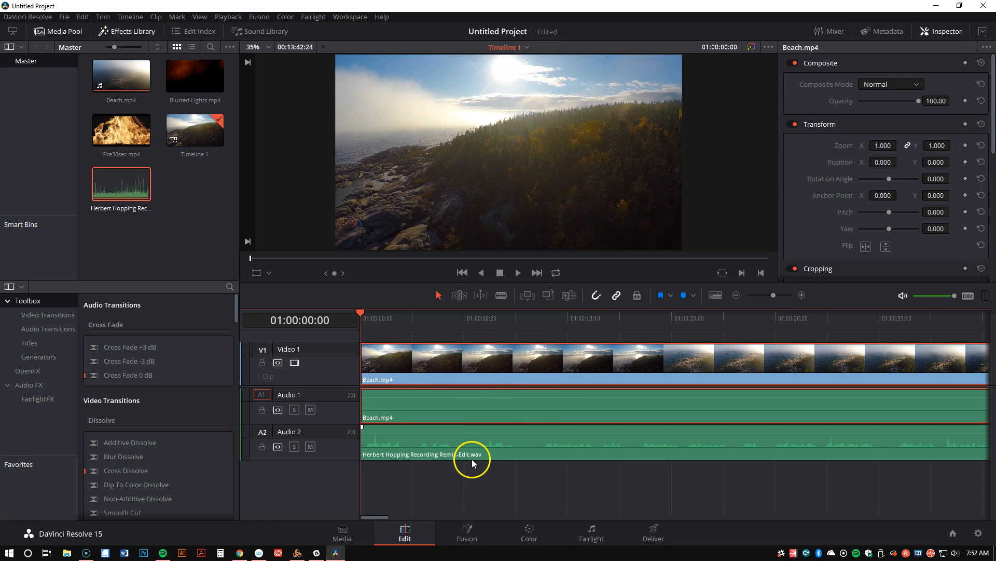
left_click(422, 399)
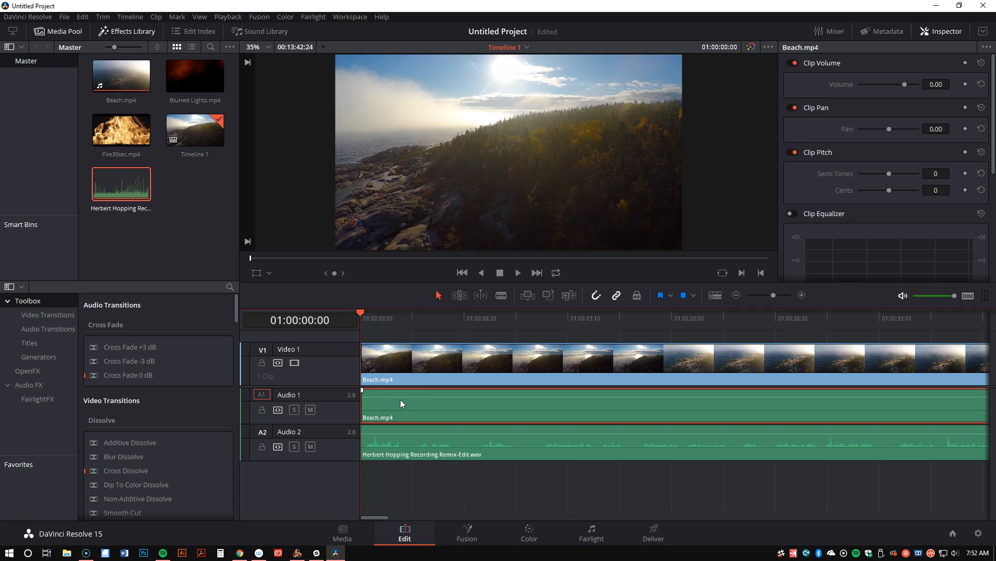
key("Delete")
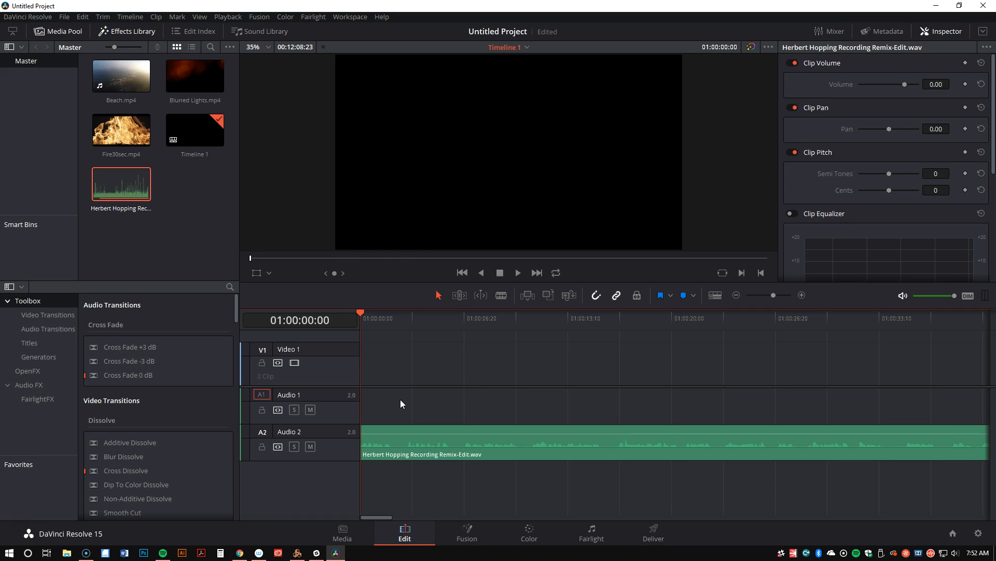
key("ctrl+z")
Delete only the audio clip of Beach.mp4 from the Audio 1 track
left_click(416, 416)
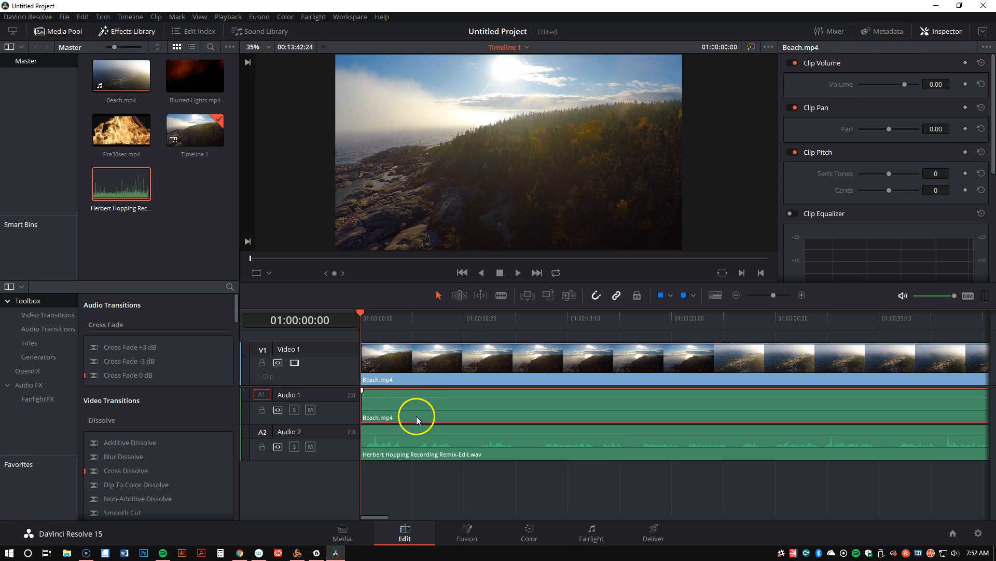
key("Delete")
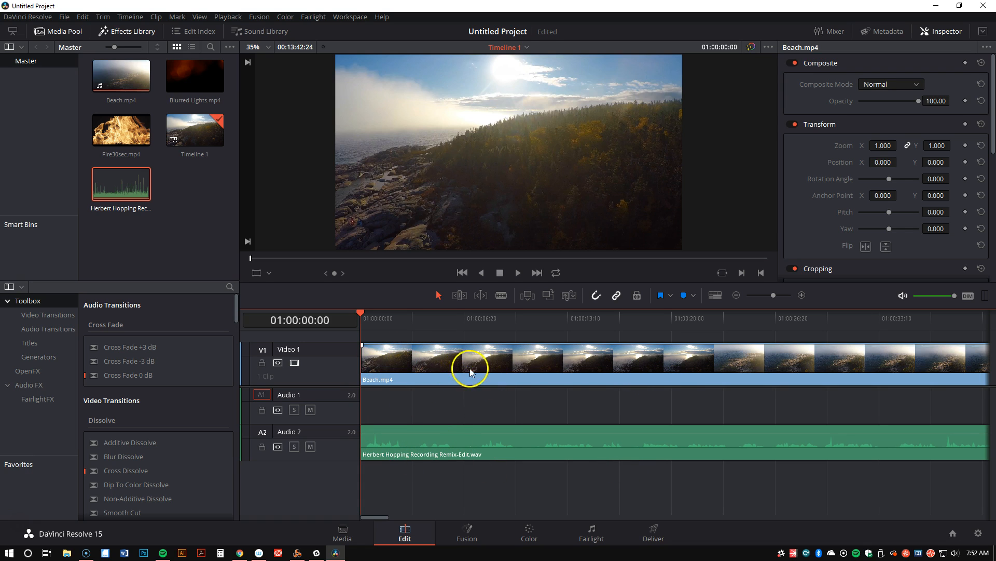
Place Blurred Lights.mp4 on Video 1 directly after the end of Beach.mp4
left_click_drag(378, 518, 439, 519)
left_click(543, 361)
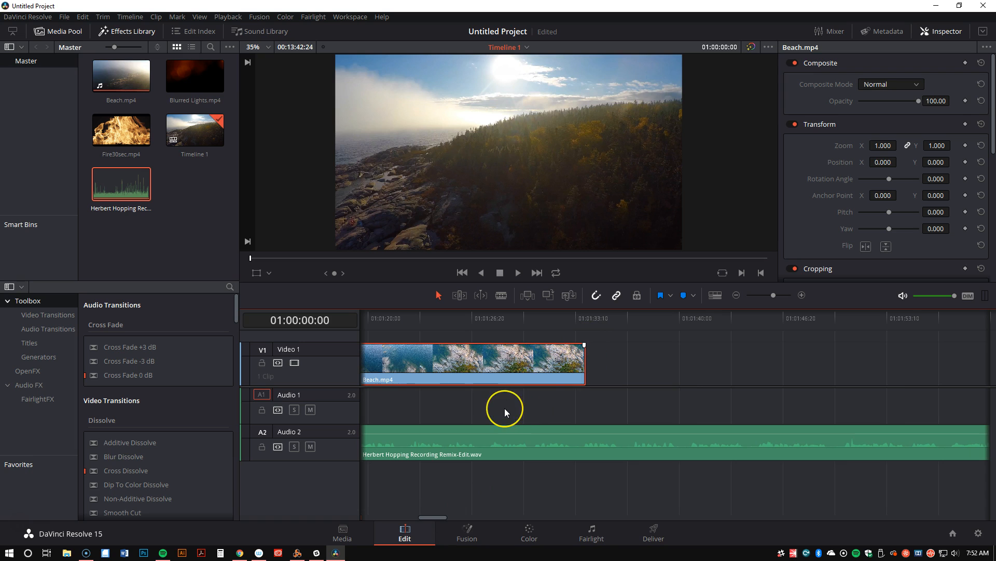
left_click_drag(185, 76, 583, 379)
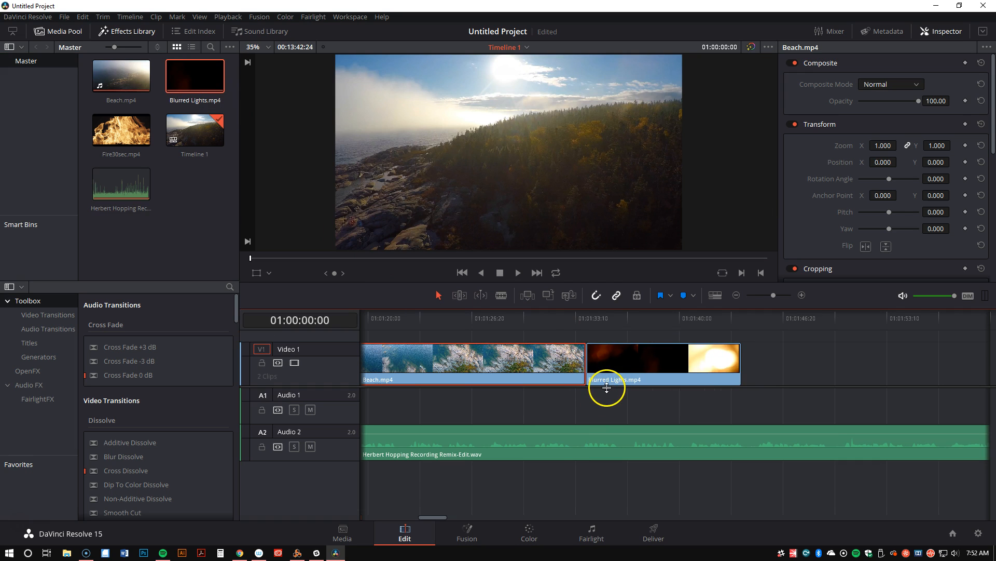
Play back the cut from Beach.mp4 to Blurred Lights.mp4, starting at about 01:01:32:19
left_click(565, 317)
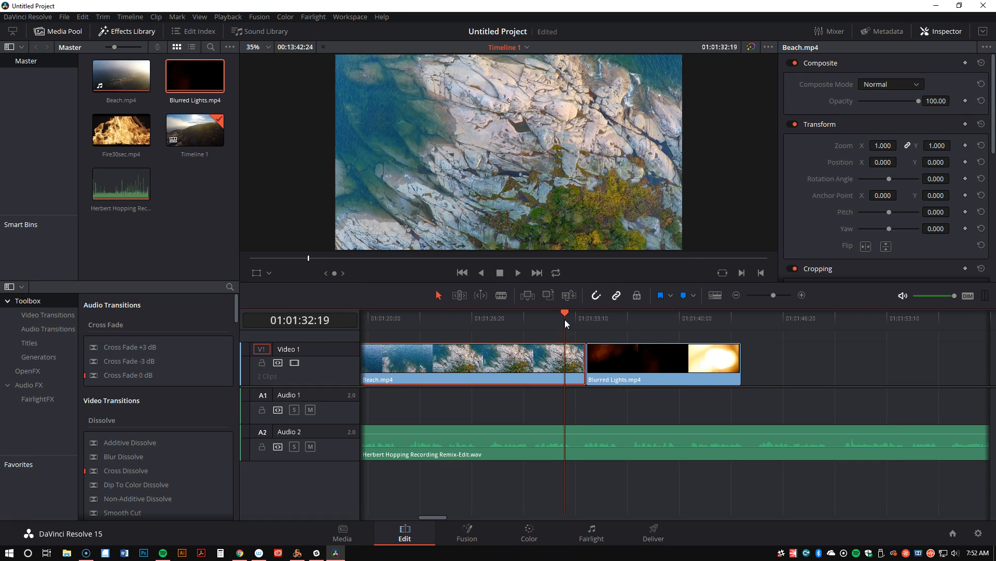
key("space")
left_click(565, 349)
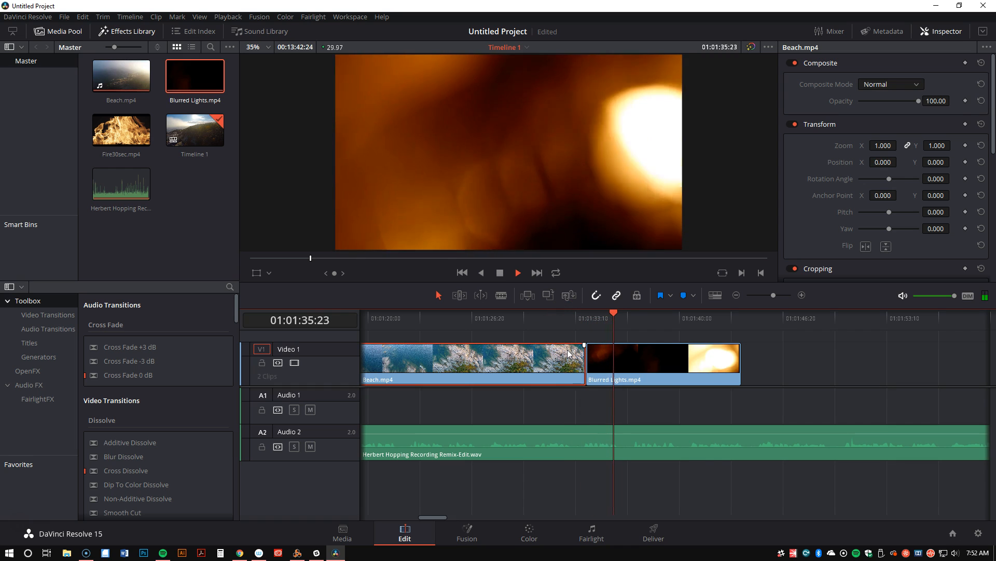
key("space")
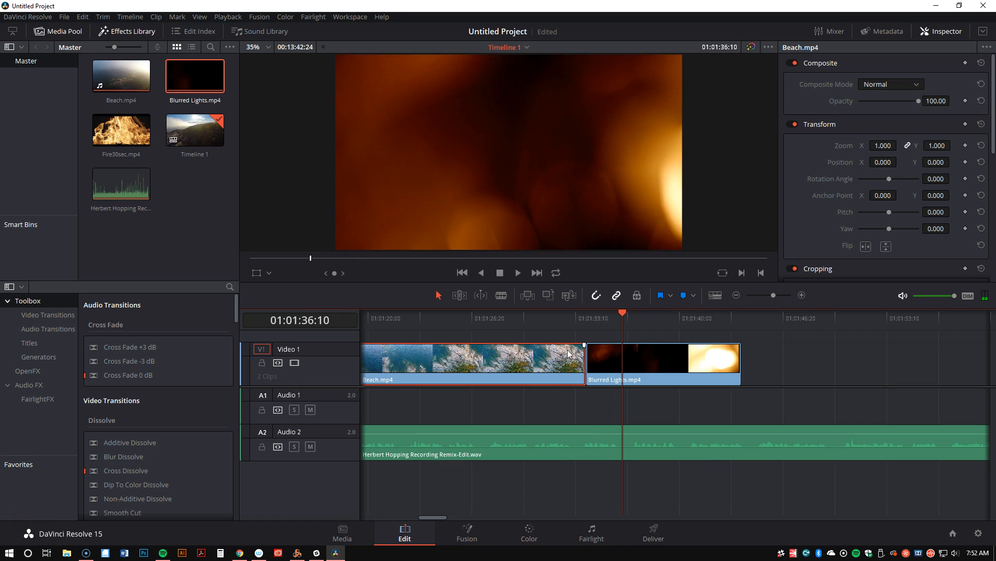
Move the playhead back to 01:01:31:26, before the cut, and mute the Audio 2 track
mouse_move(562, 313)
left_mouse_down()
mouse_move(599, 312)
mouse_move(562, 313)
left_mouse_up()
left_click(553, 315)
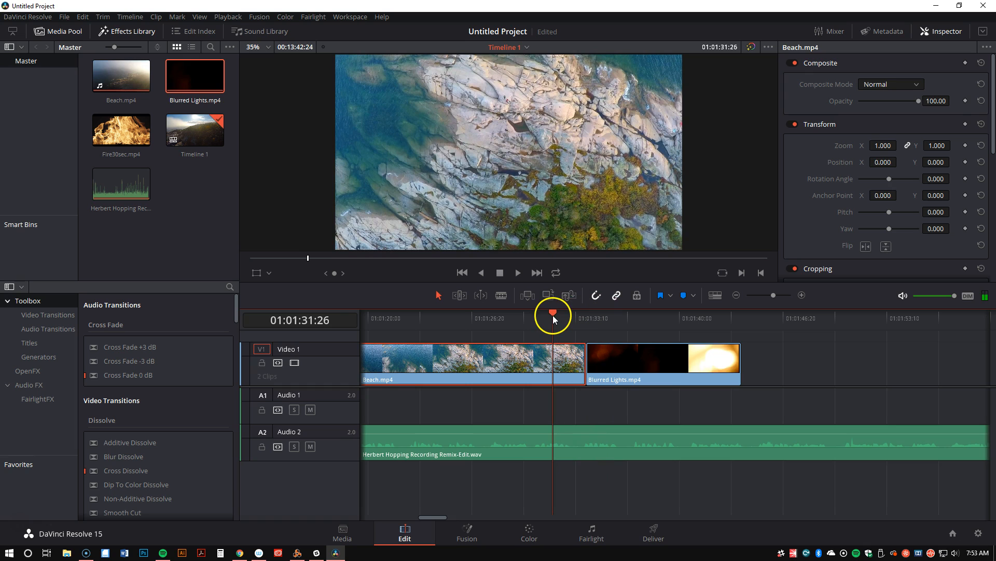
left_click(309, 447)
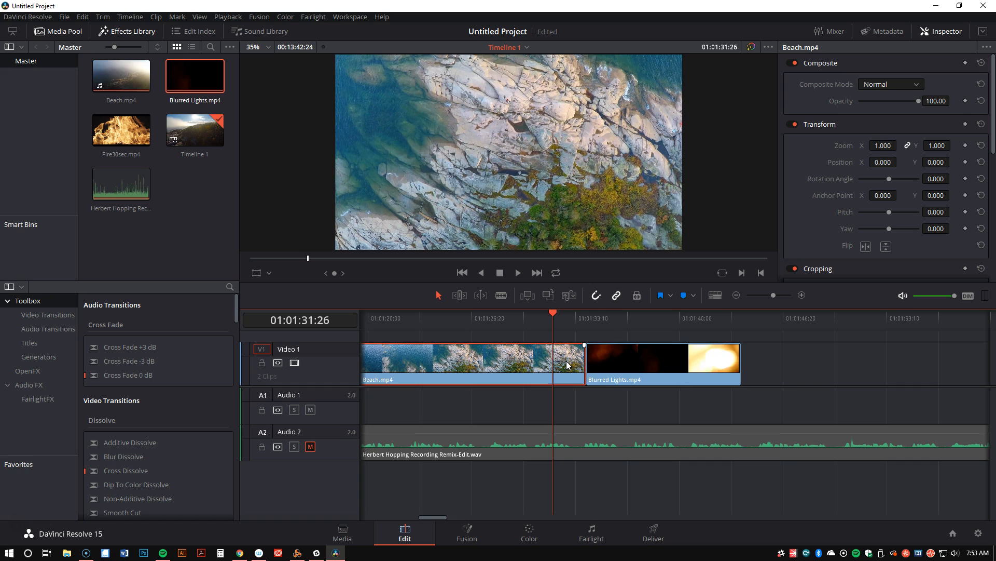
Try to add a Cross Dissolve video transition to the cut between Beach.mp4 and Blurred Lights.mp4
left_click(586, 359)
mouse_move(608, 364)
left_mouse_down()
mouse_move(578, 362)
mouse_move(610, 358)
left_mouse_up()
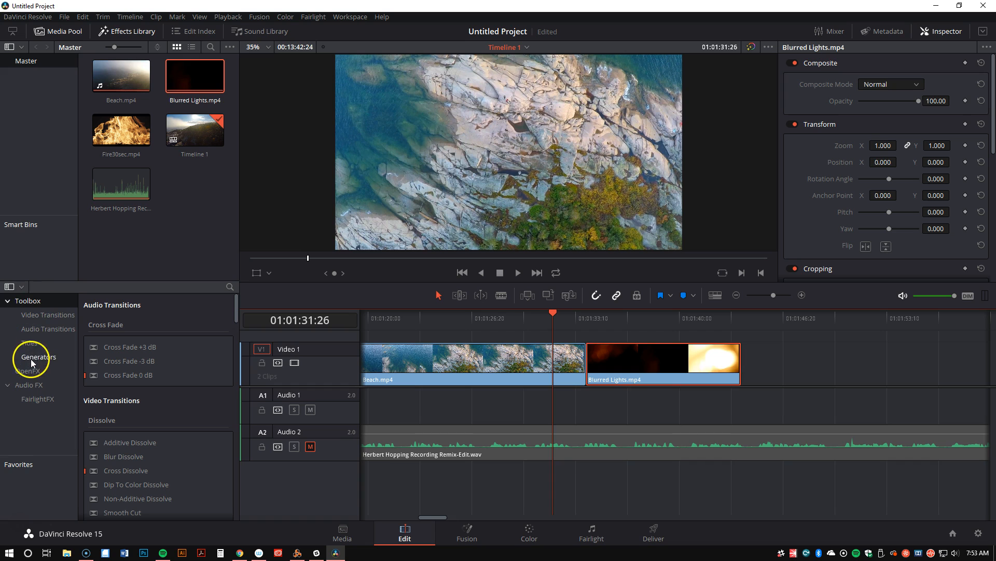
left_click(33, 314)
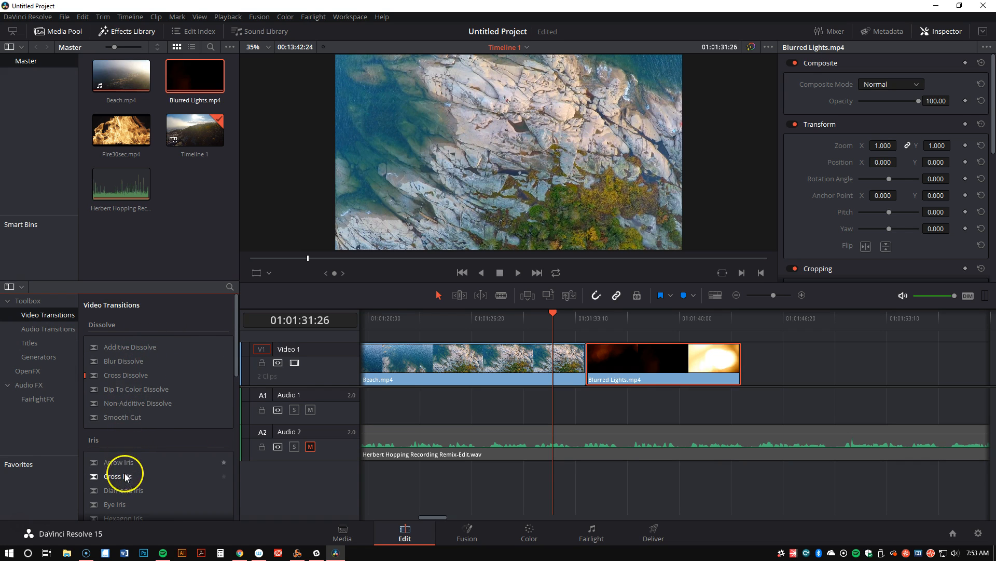
scroll(149, 421, "down", 5)
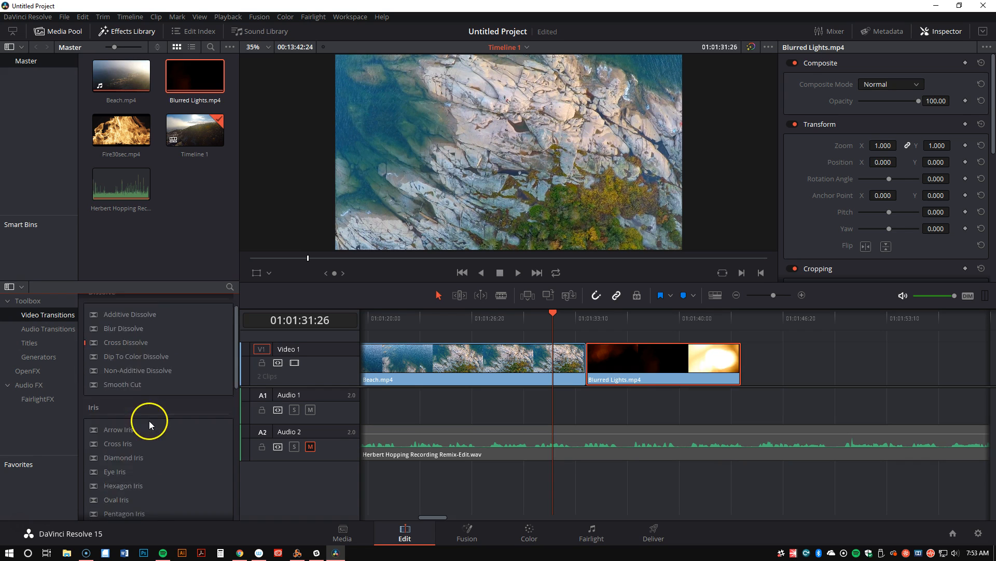
scroll(159, 435, "up", 5)
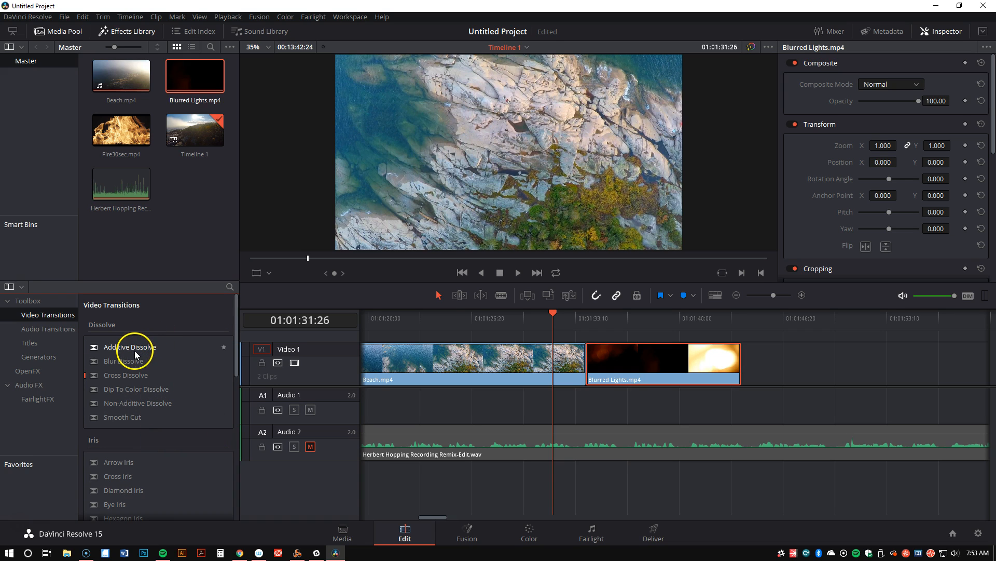
left_click(130, 376)
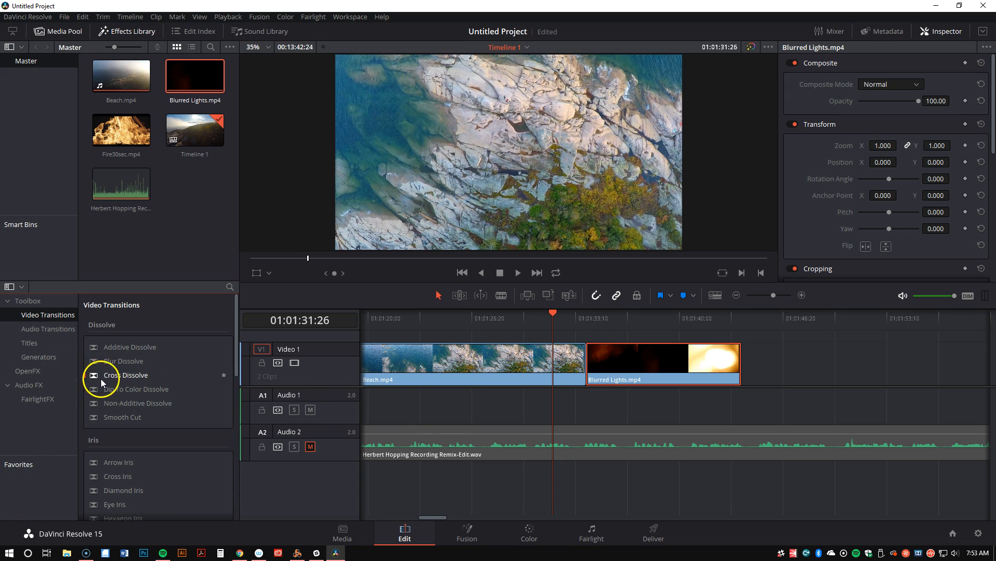
left_click_drag(101, 383, 599, 358)
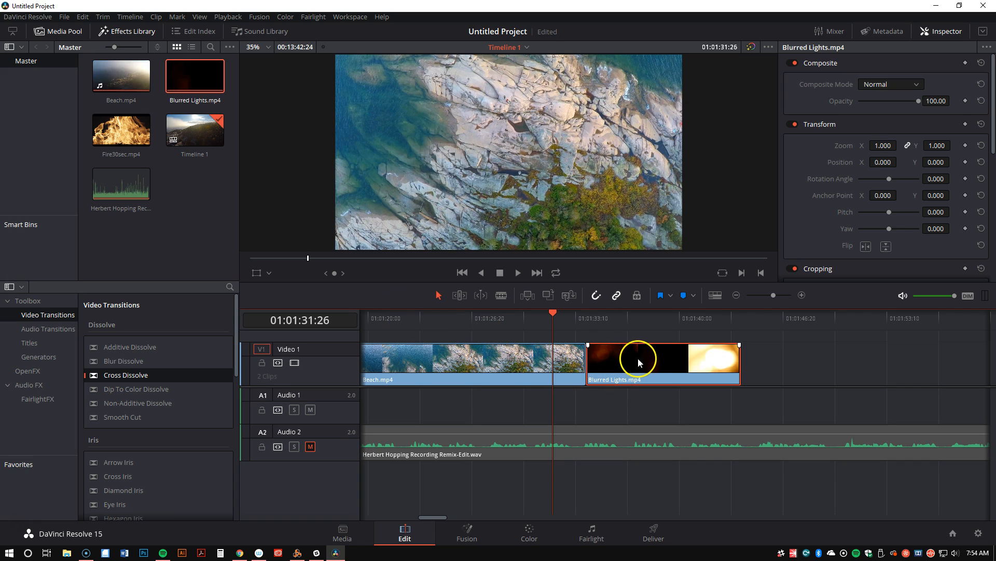
Overlap Blurred Lights.mp4 onto the end of Beach.mp4, starting at 01:01:31:26, and add a Cross Dissolve to its start
left_click_drag(638, 360, 611, 365)
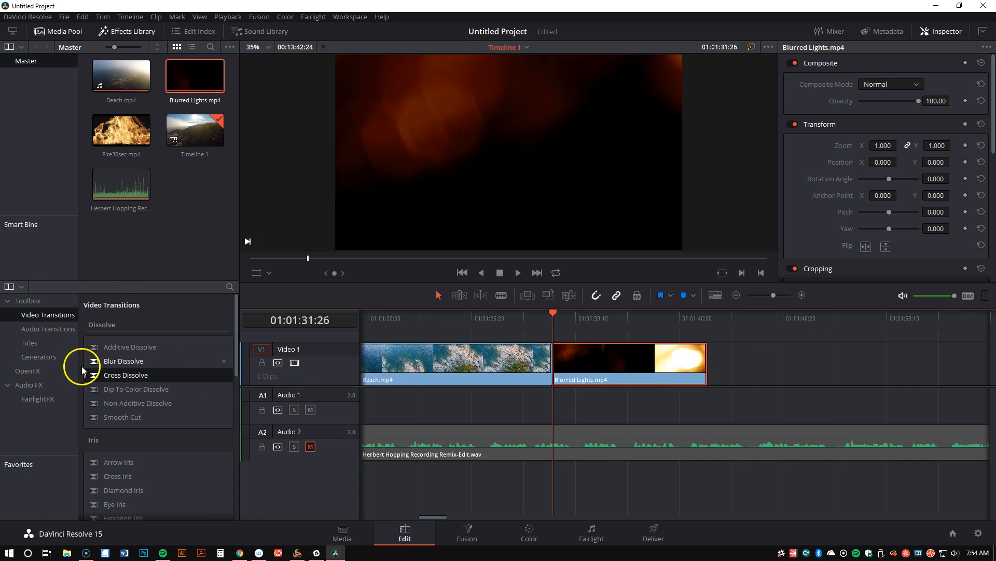
left_click(108, 375)
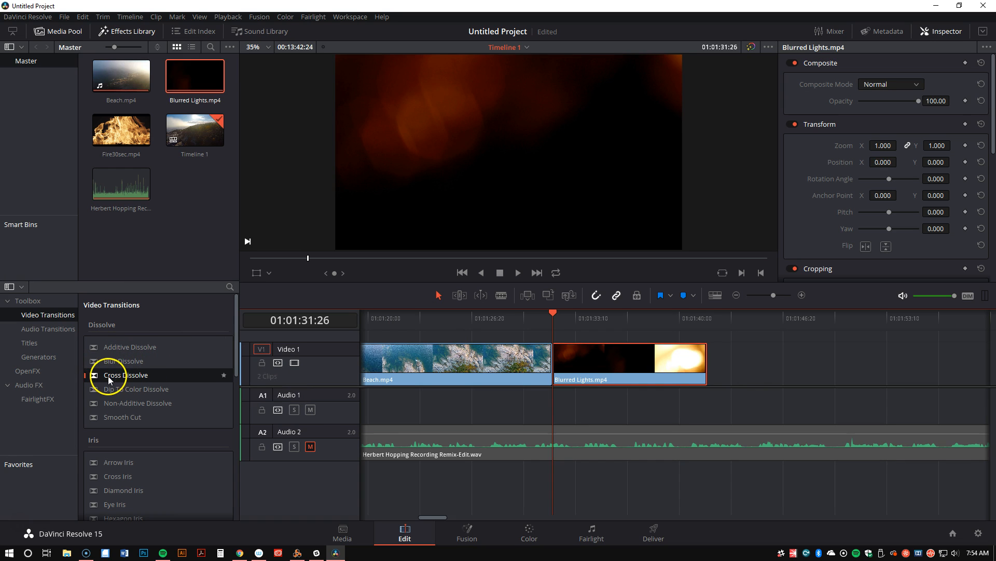
left_click_drag(108, 376, 647, 356)
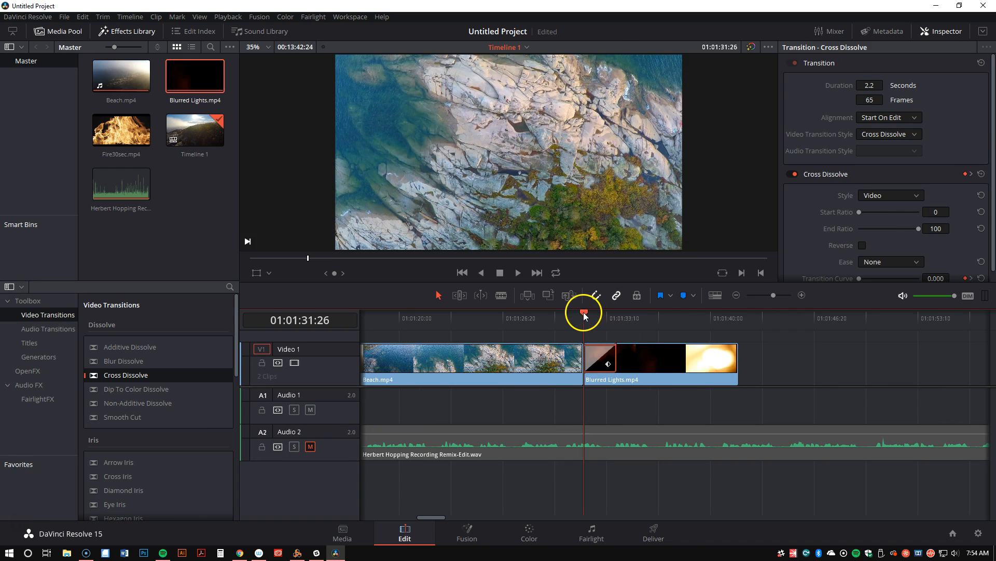
Play back the Cross Dissolve into Blurred Lights.mp4 from 01:01:30:29
left_click_drag(583, 313, 570, 312)
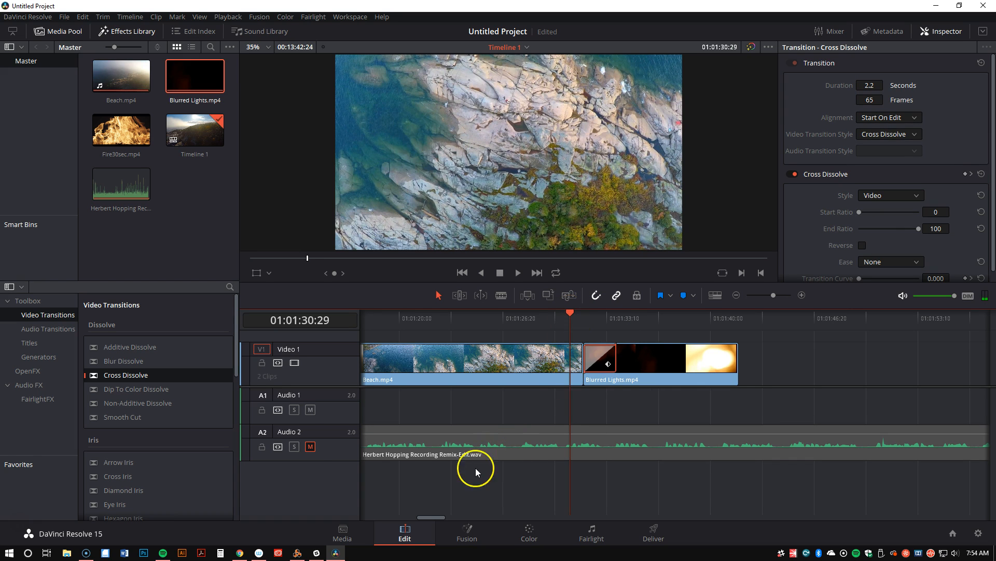
key("space")
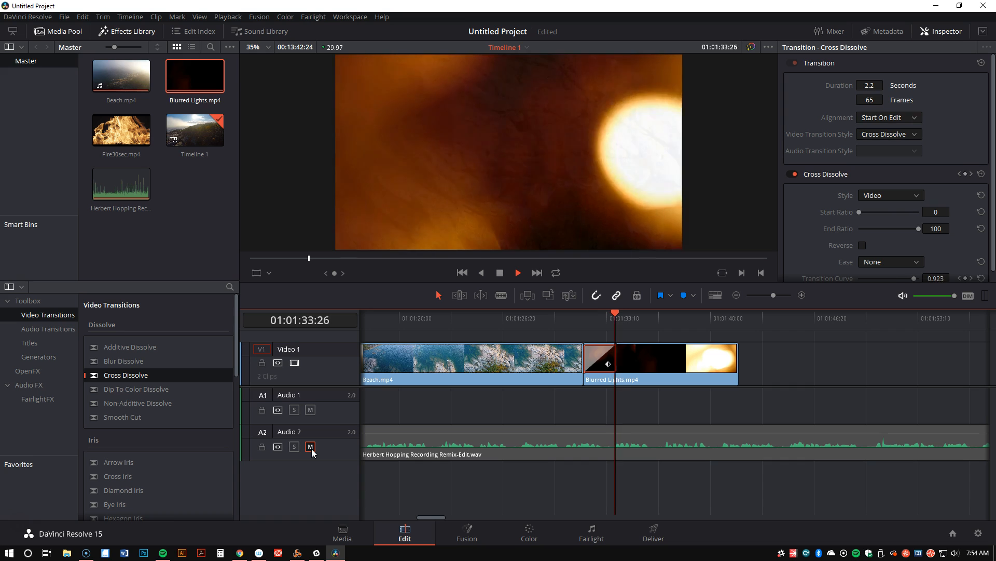
key("space")
key("space")
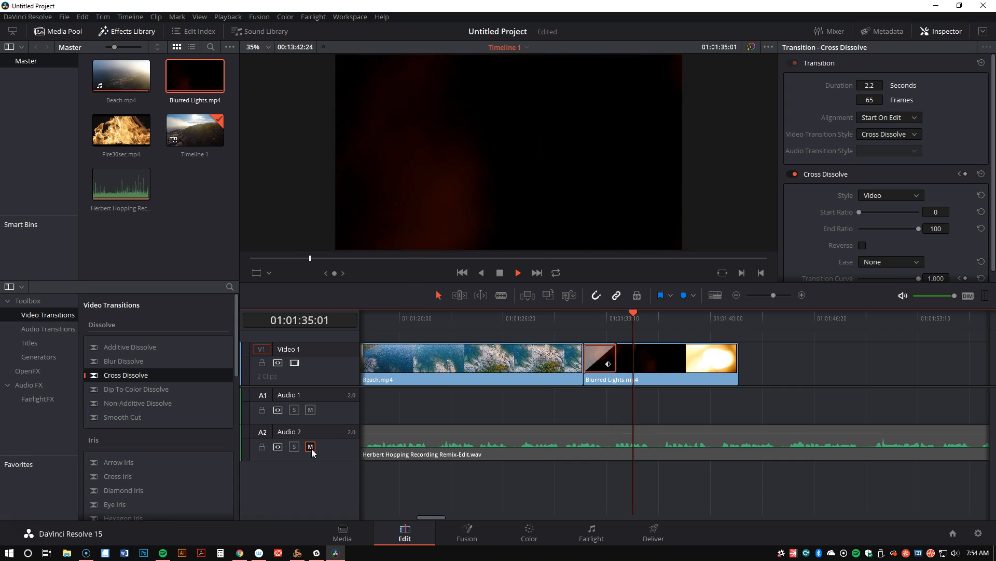
key("space")
Overlap Blurred Lights.mp4 with the restored end of Beach.mp4, rolling the cut to the middle of the overlap
left_click_drag(636, 360, 703, 365)
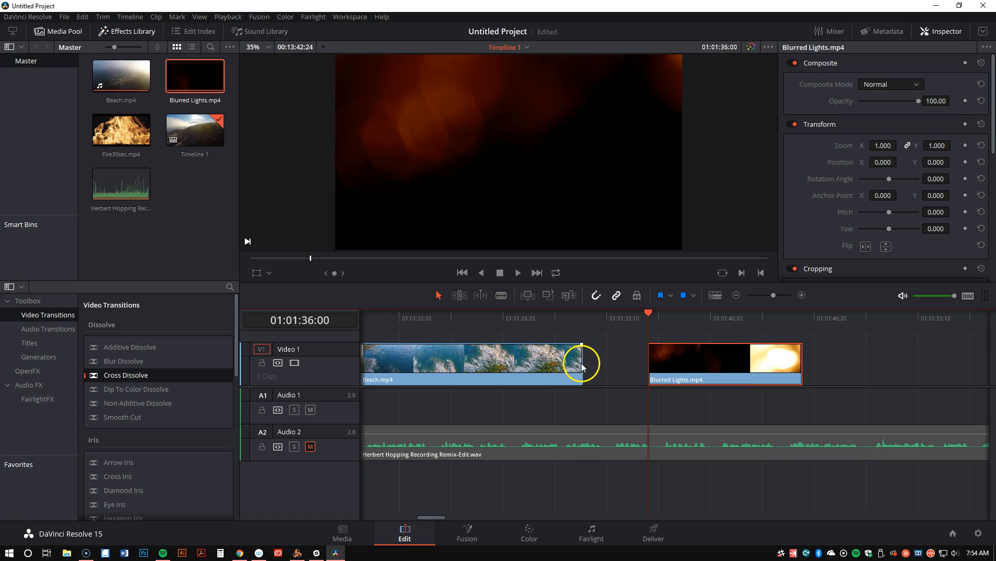
left_click_drag(578, 360, 645, 363)
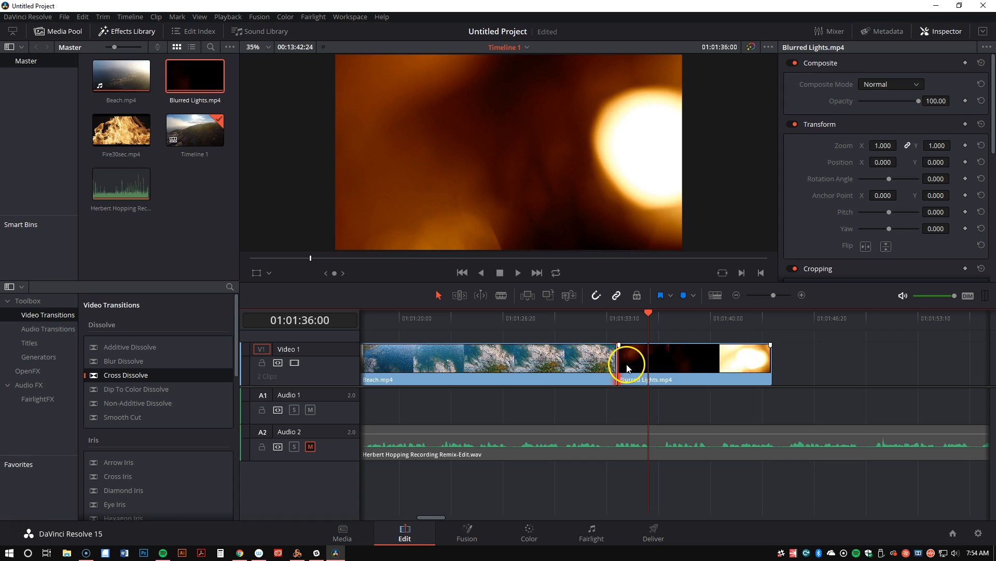
left_click_drag(641, 366, 574, 358)
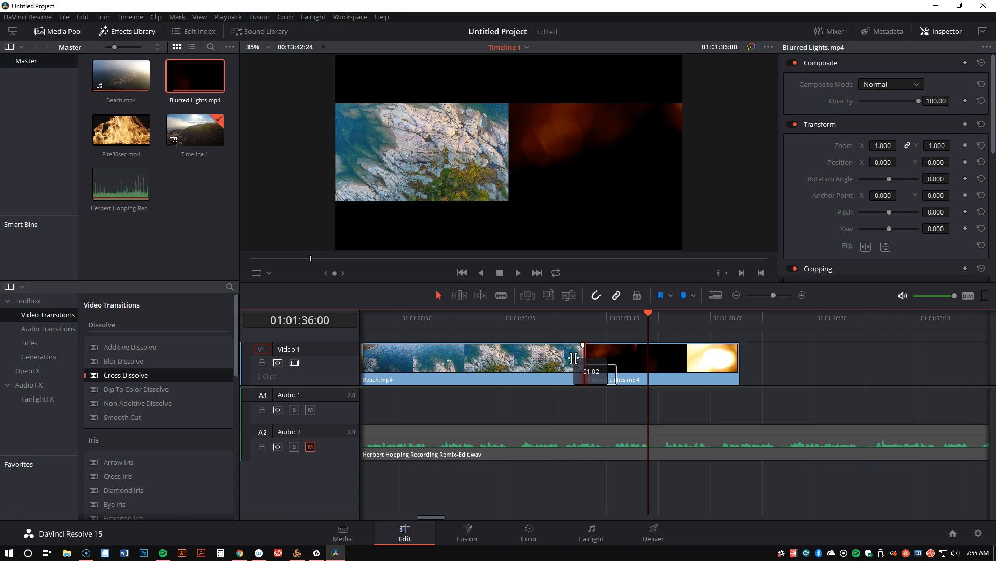
left_click_drag(573, 357, 601, 357)
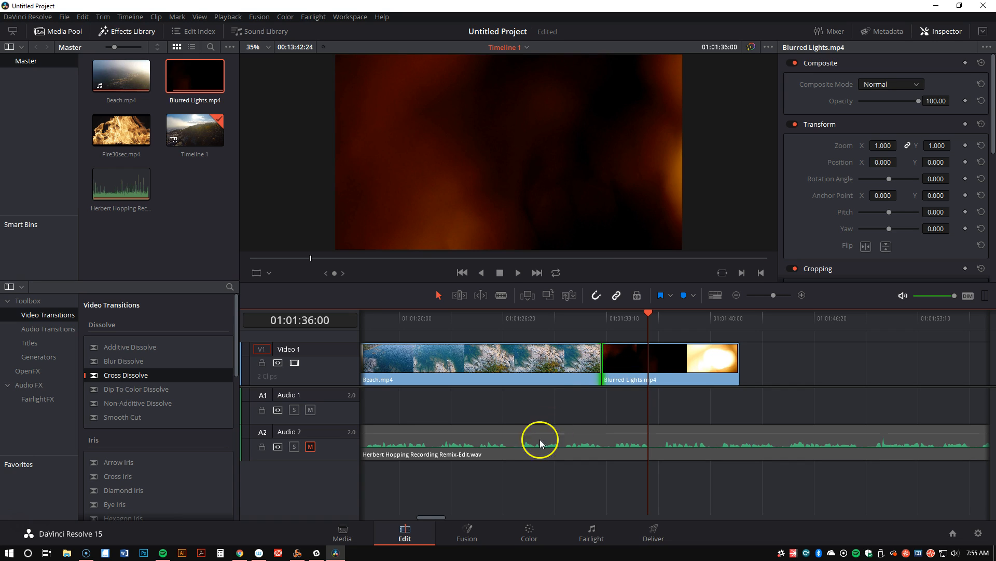
Add a Cross Dissolve centered on the cut between Beach.mp4 and Blurred Lights.mp4 and play it back
left_click_drag(106, 378, 595, 357)
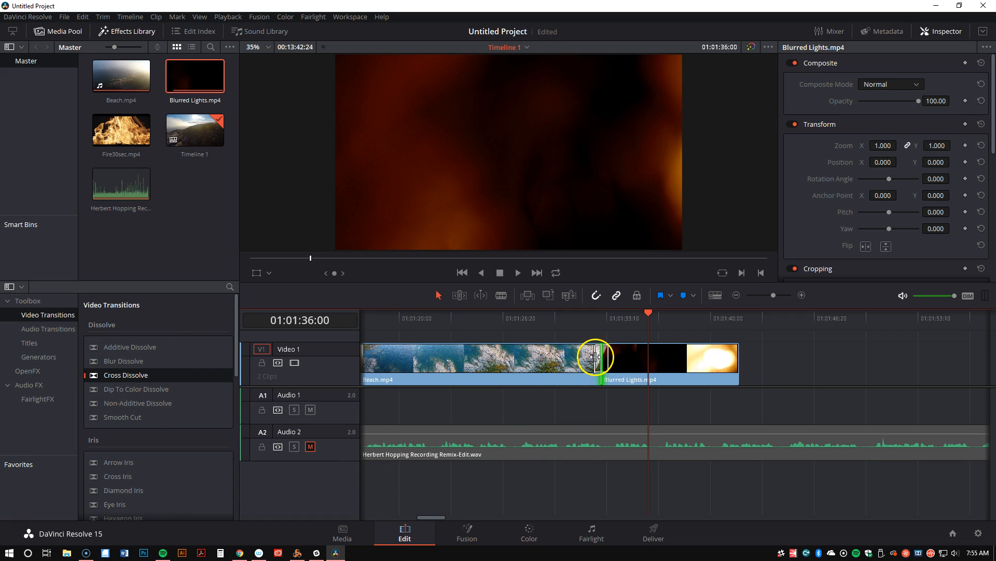
left_click(592, 356)
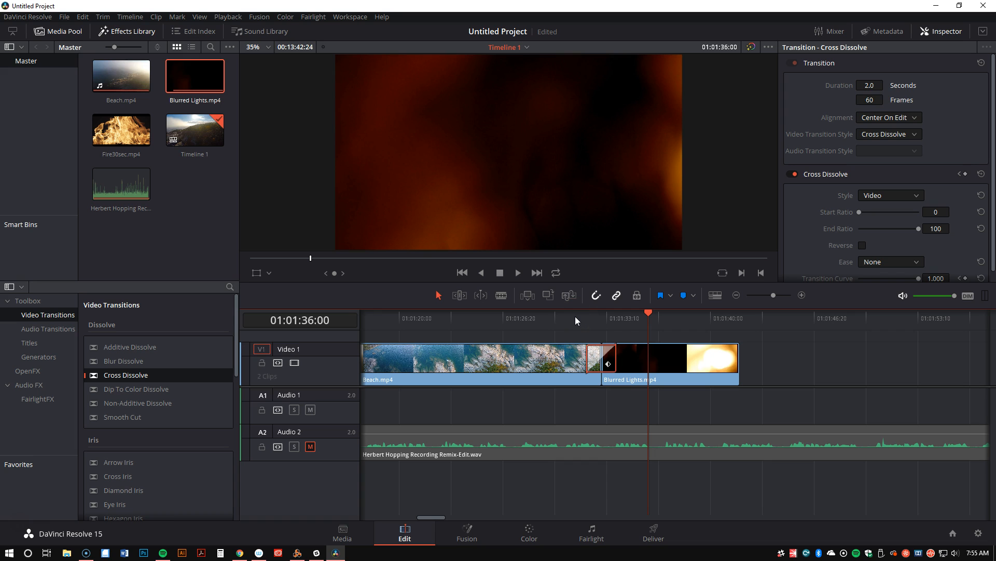
left_click_drag(571, 312, 583, 313)
key("space")
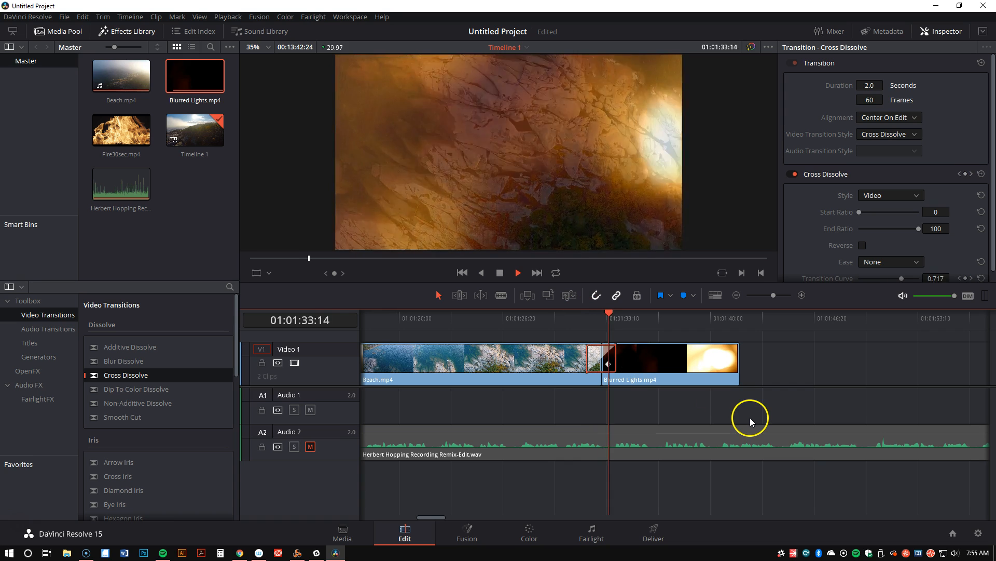
key("space")
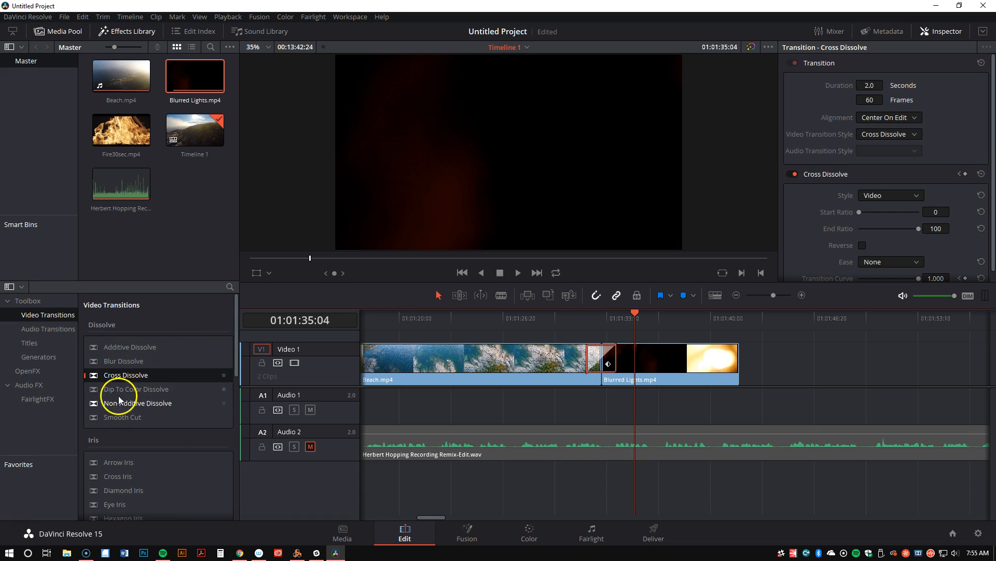
Apply the OpenFX Gaussian Blur filter to Beach.mp4 on Video 1
scroll(156, 373, "down", 4)
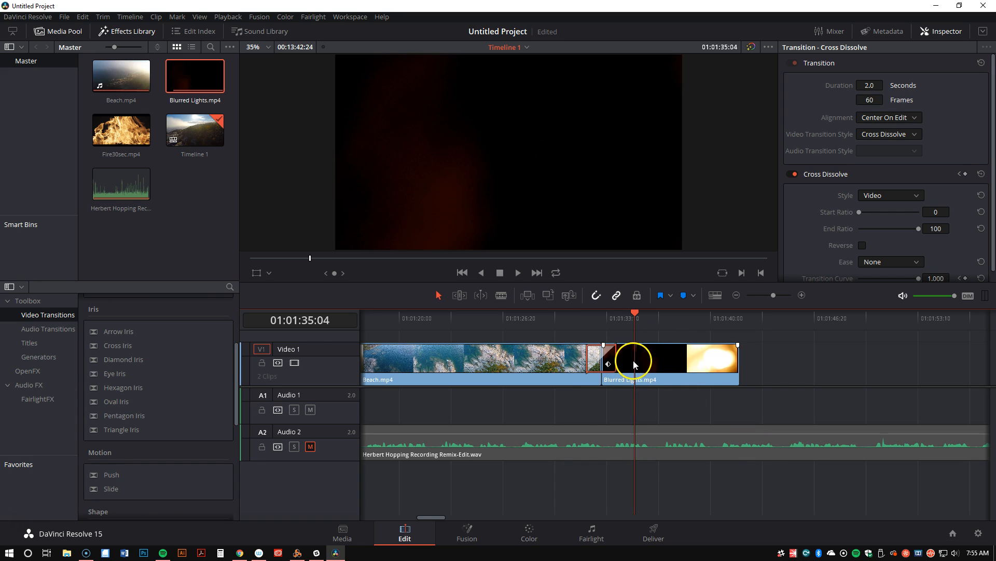
left_click(16, 371)
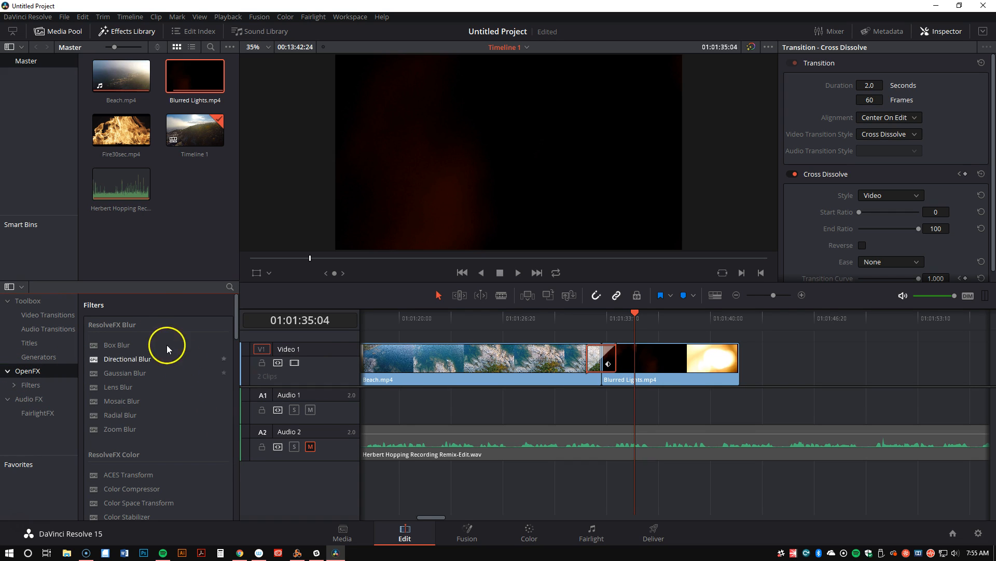
left_click_drag(124, 372, 472, 353)
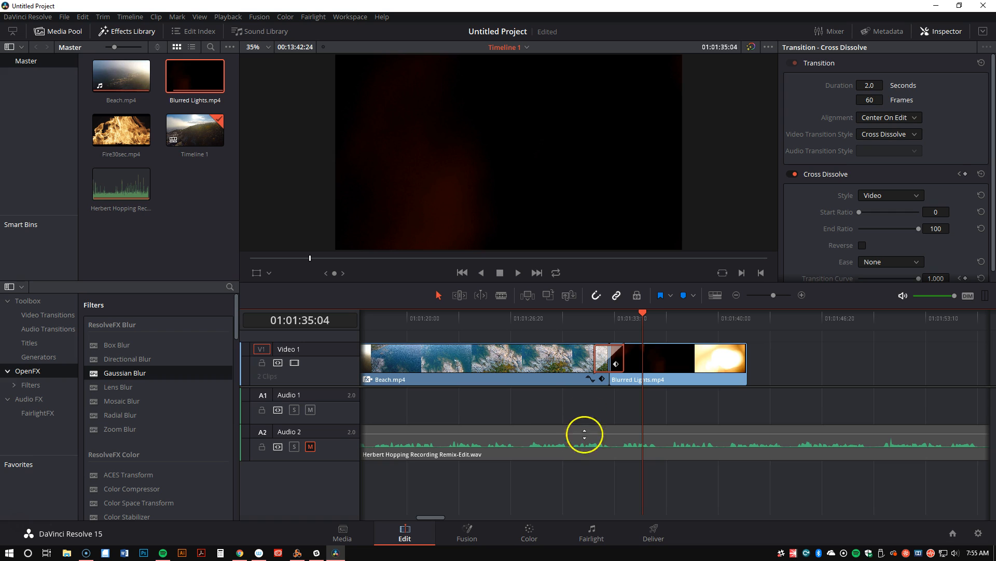
View the node graph of Blurred Lights.mp4 on the Fusion page and return to the Edit page
left_click(462, 535)
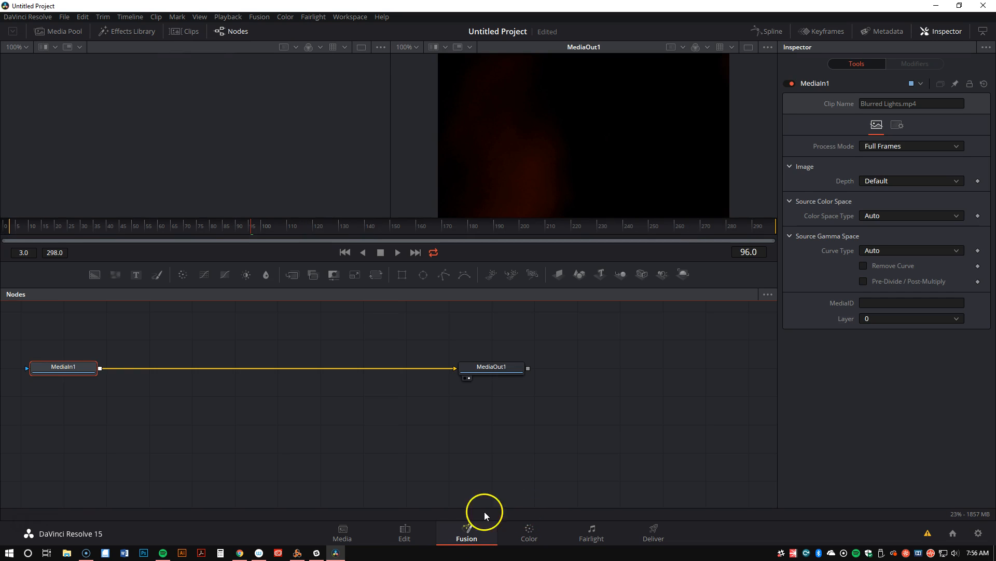
left_click(408, 537)
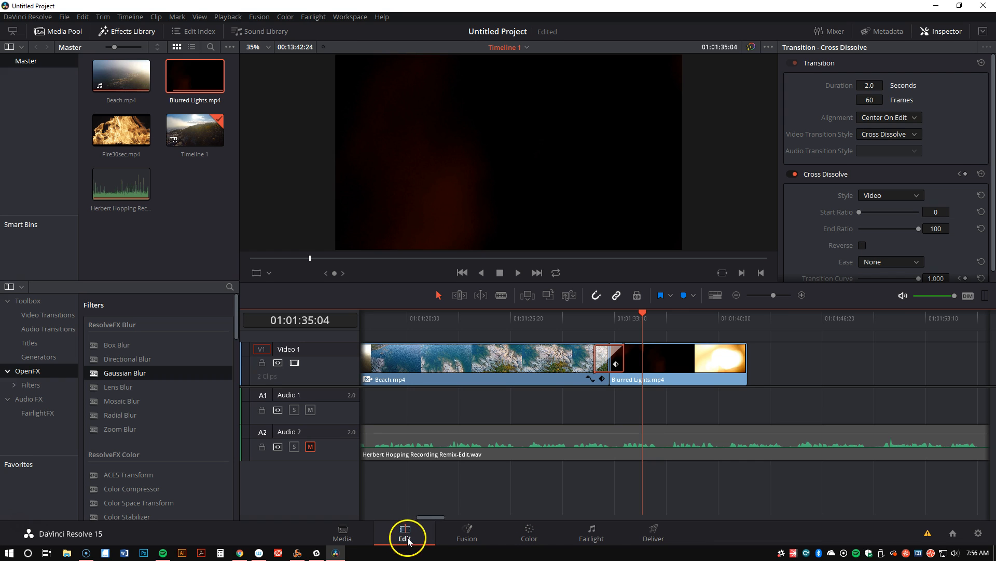
Show the curve editor under Beach.mp4 on Video 1 and enlarge the audio track area, keeping the video clips in view
left_click(590, 379)
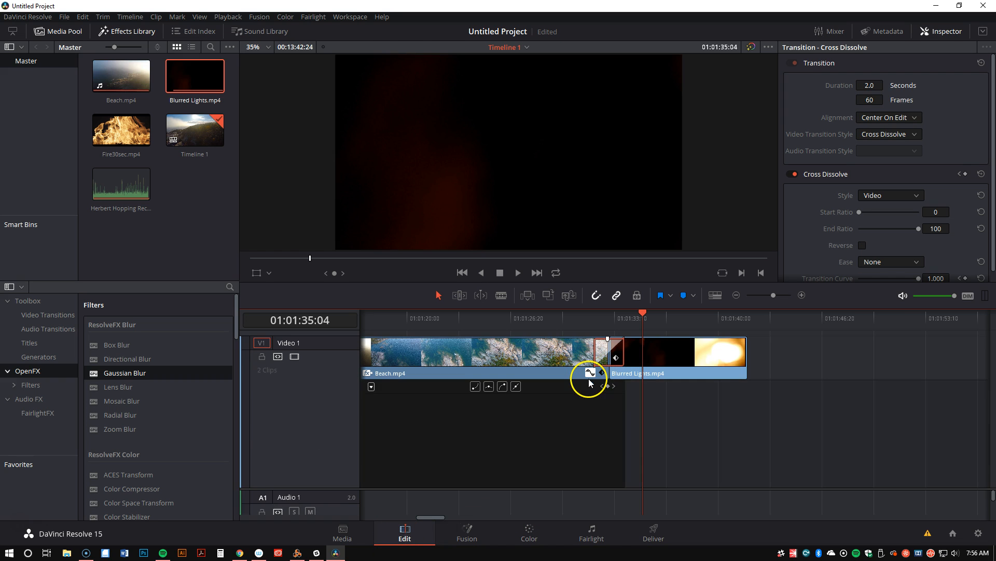
left_click(589, 379)
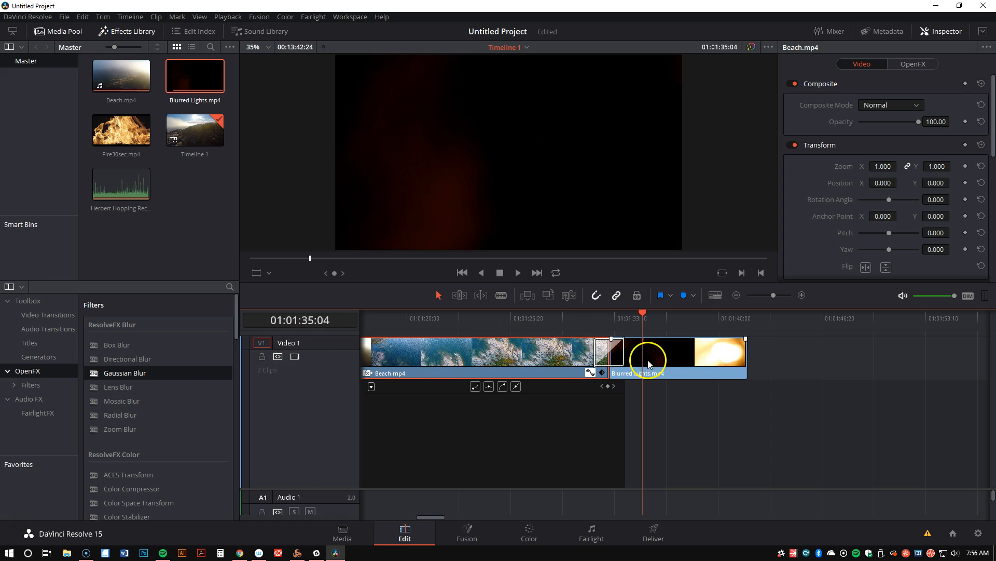
left_click_drag(605, 489, 615, 405)
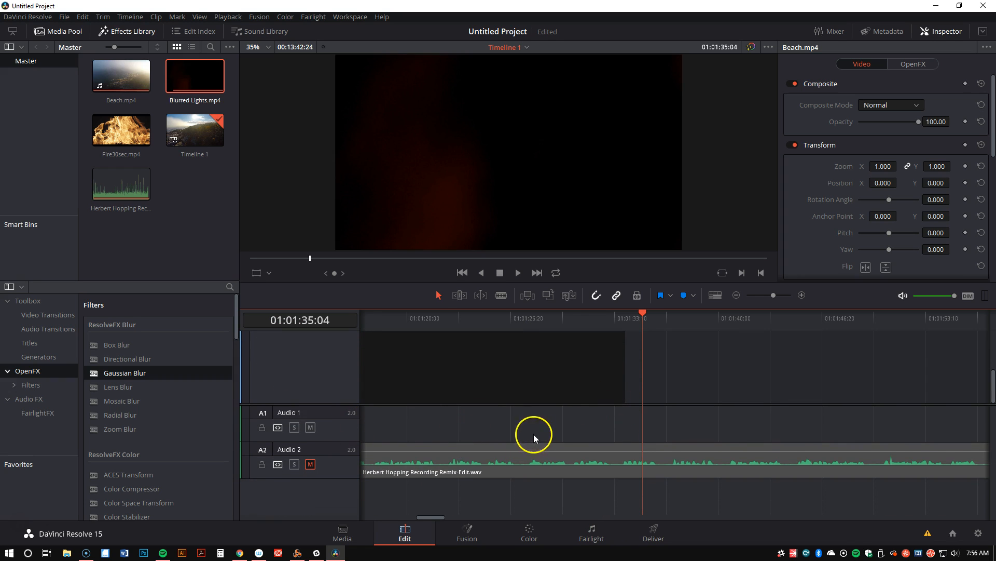
left_click_drag(990, 378, 990, 338)
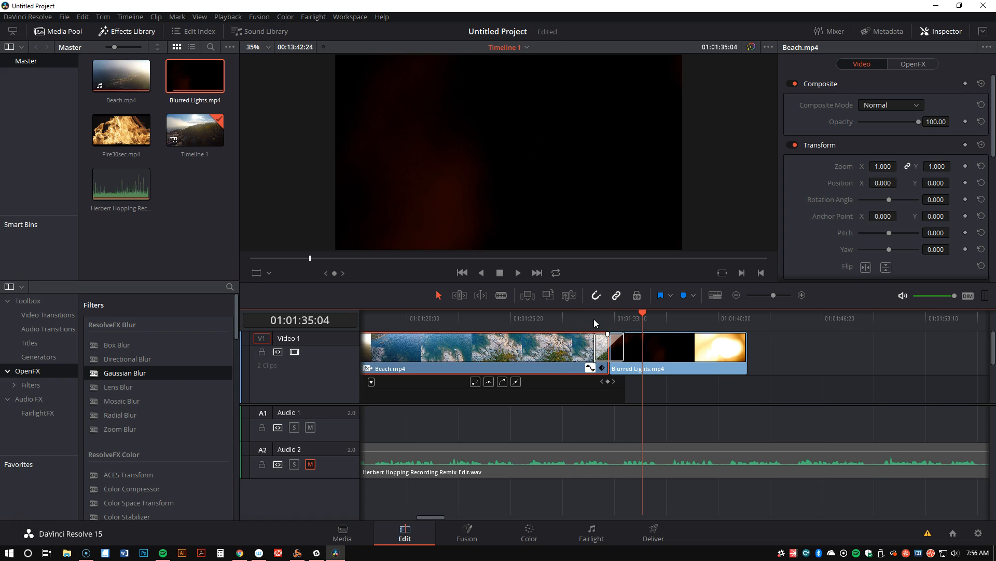
Look over the stock files and imported clips on the Media page, and return to the Edit page
left_click(341, 536)
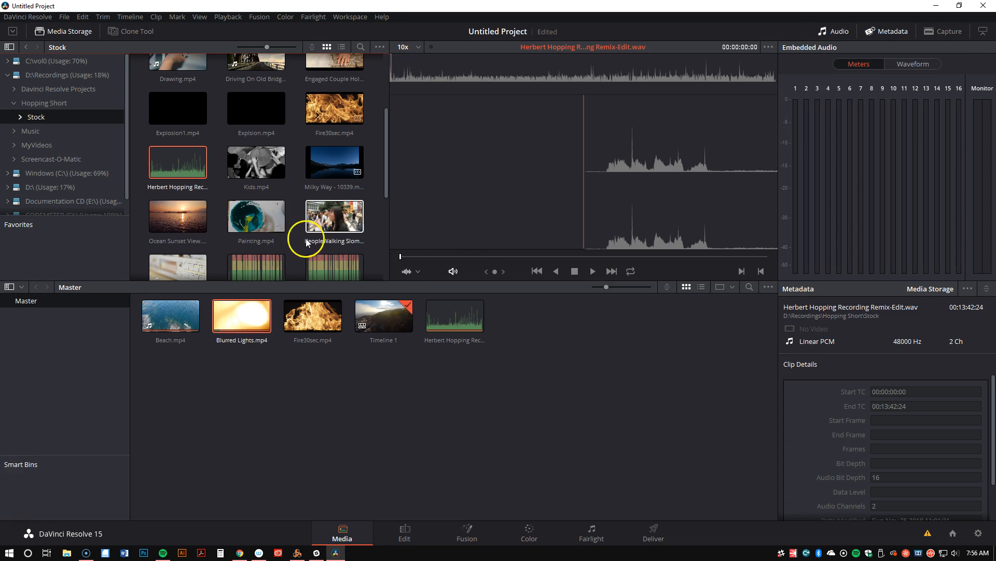
left_click(415, 538)
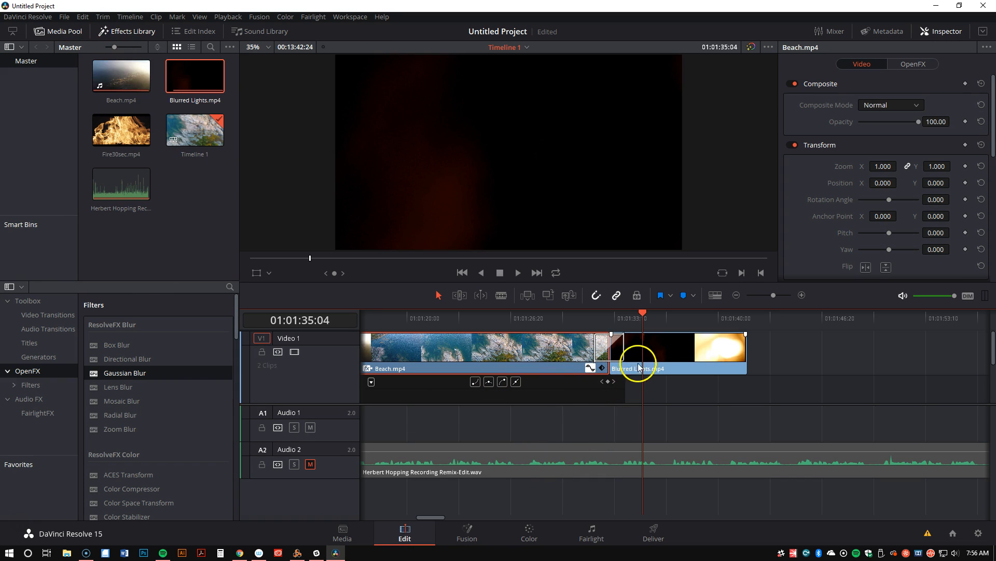
Browse the audio and video transitions and try to place an Additive Dissolve on the cut between Beach.mp4 and Blurred Lights.mp4
mouse_move(612, 367)
left_mouse_down()
mouse_move(581, 367)
mouse_move(618, 368)
left_mouse_up()
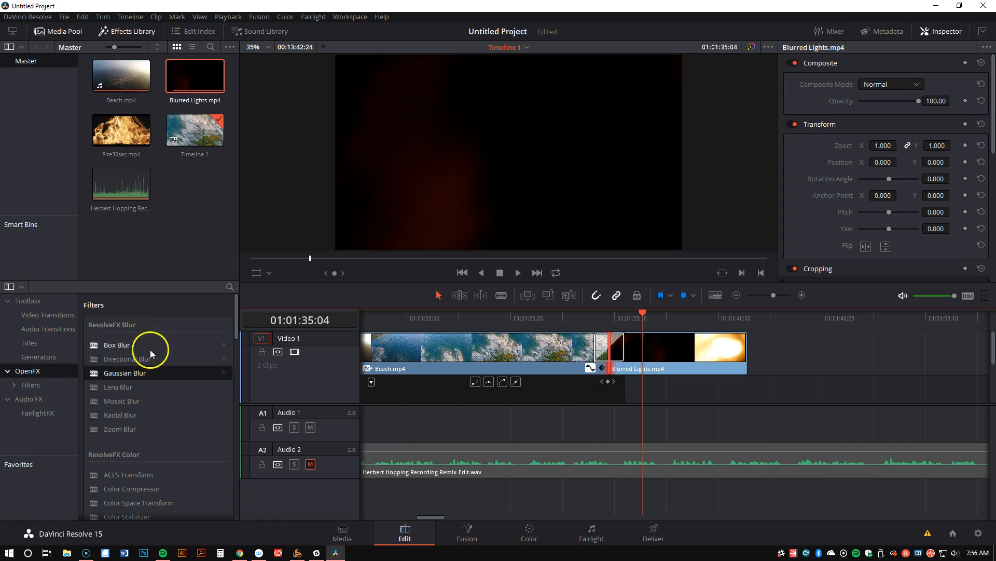
left_click(45, 330)
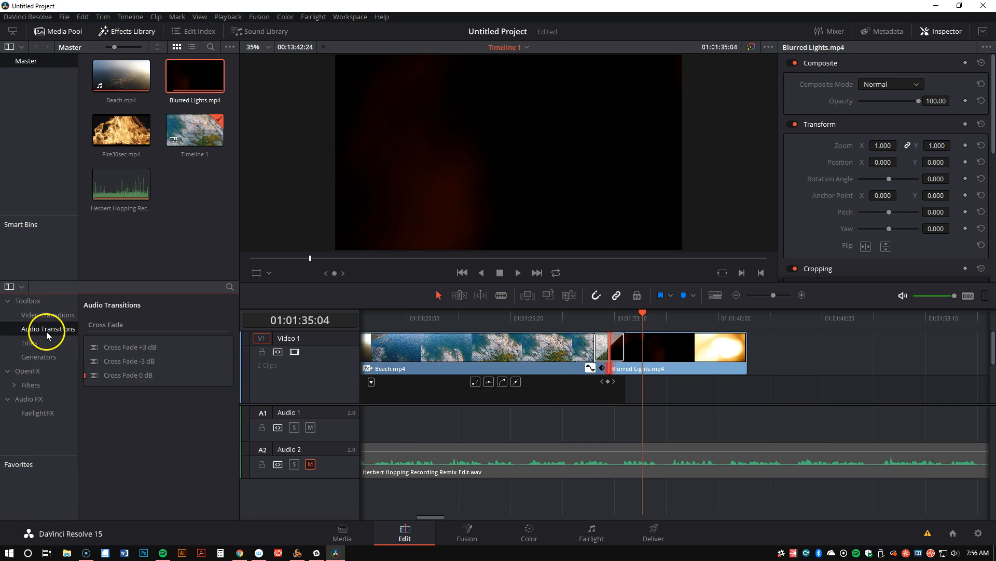
left_click(39, 316)
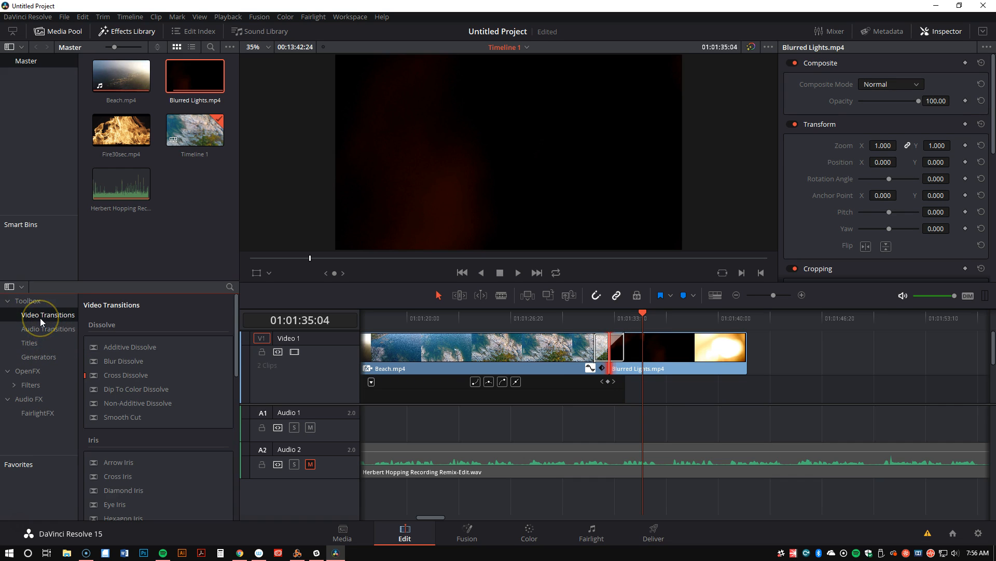
left_click_drag(129, 346, 602, 386)
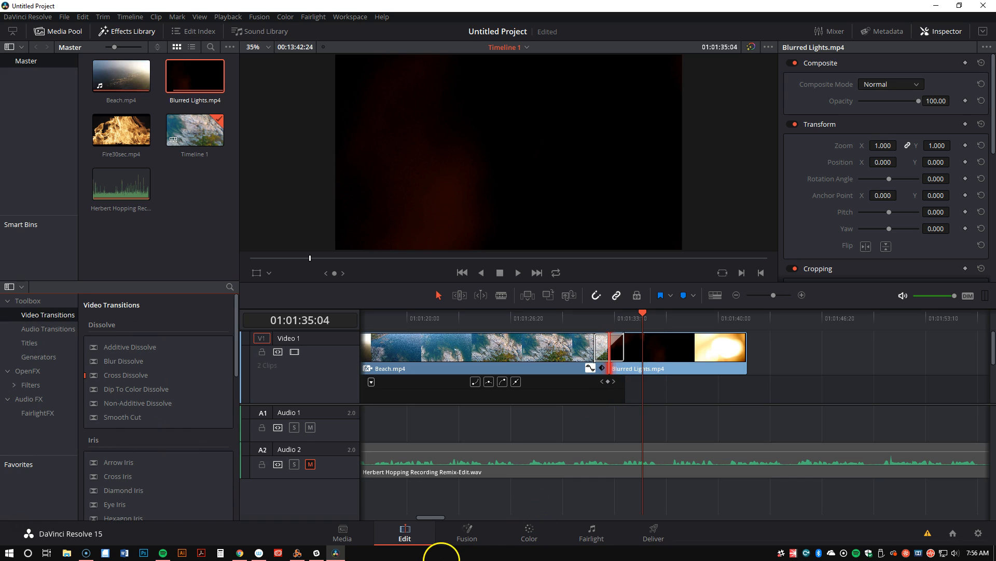